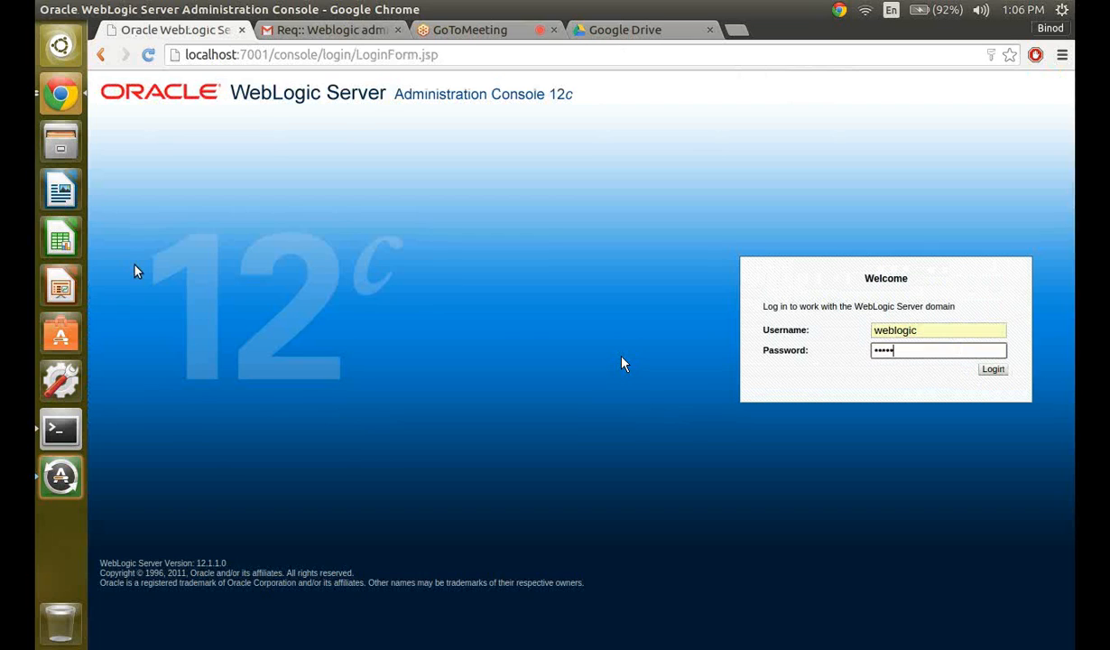
Enter the account password and log in to the WebLogic Server Administration Console
text(••••)
key(Return)
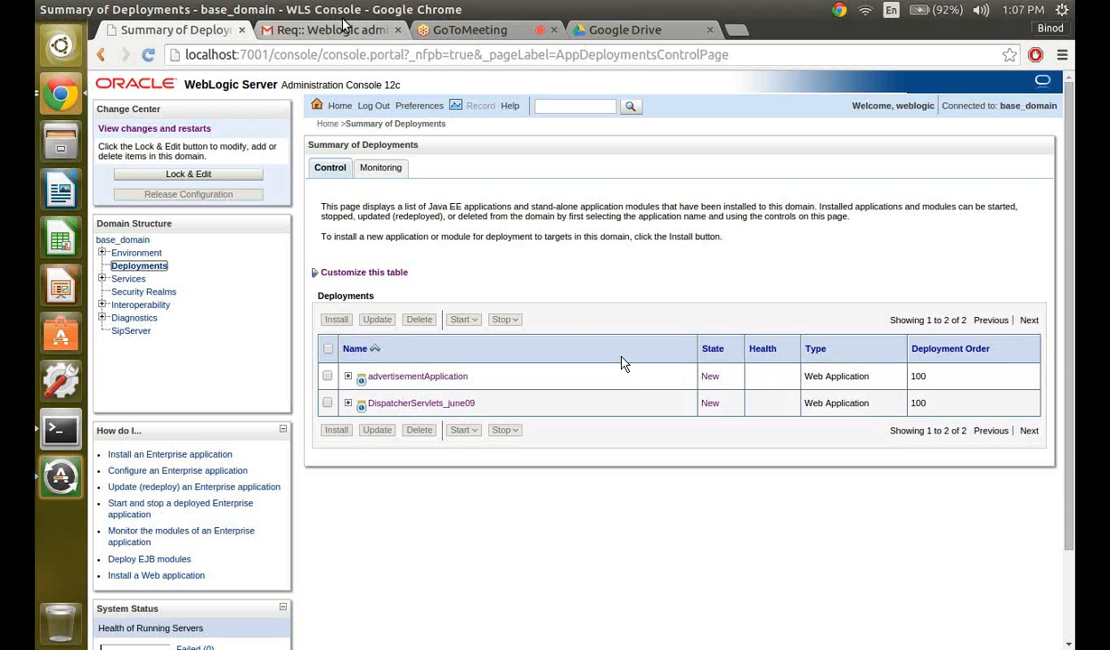
Switch to the GoToMeeting session, mute the microphone and unmute it again
click(478, 32)
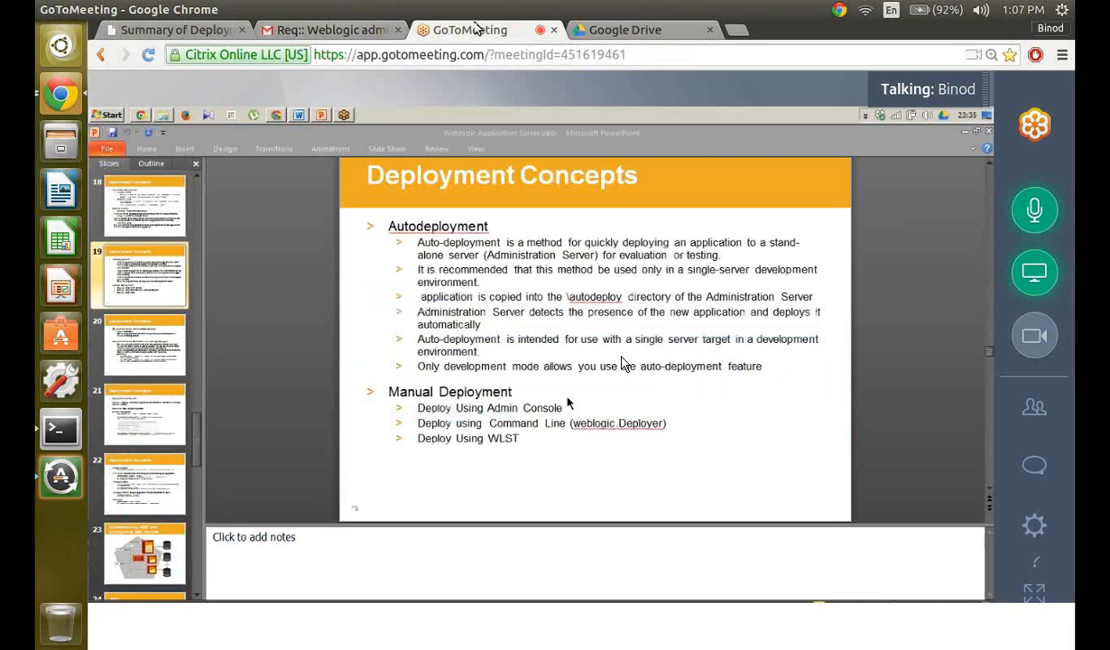
click(1035, 212)
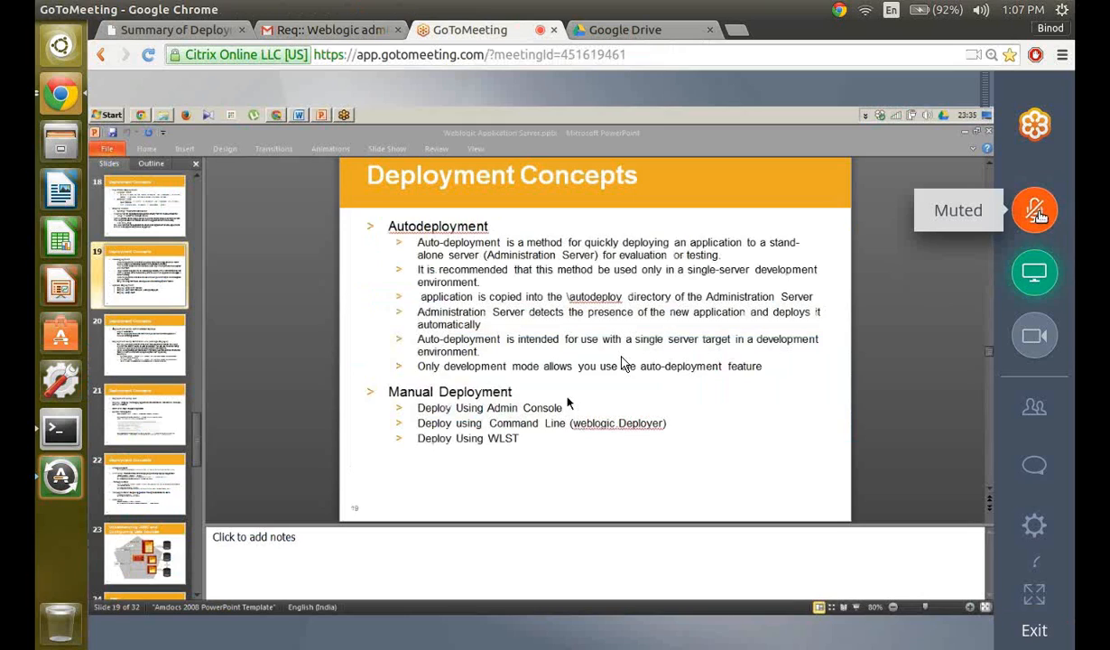
click(1036, 211)
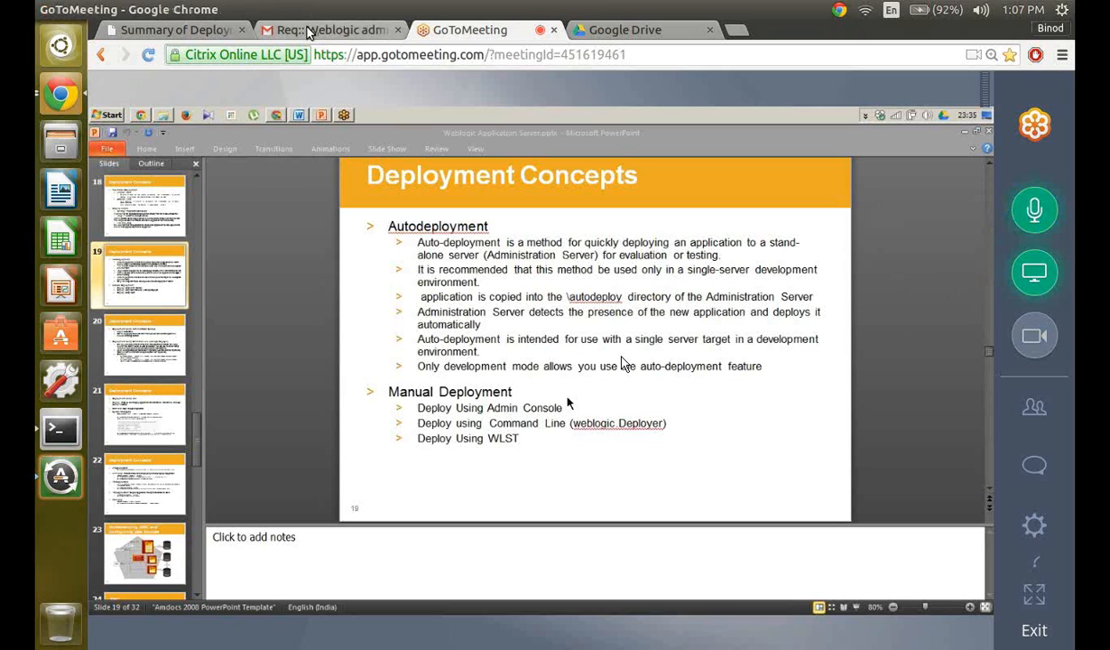
Return to the WebLogic console, open the advertisementApplication deployment's overview and highlight its source path
click(183, 29)
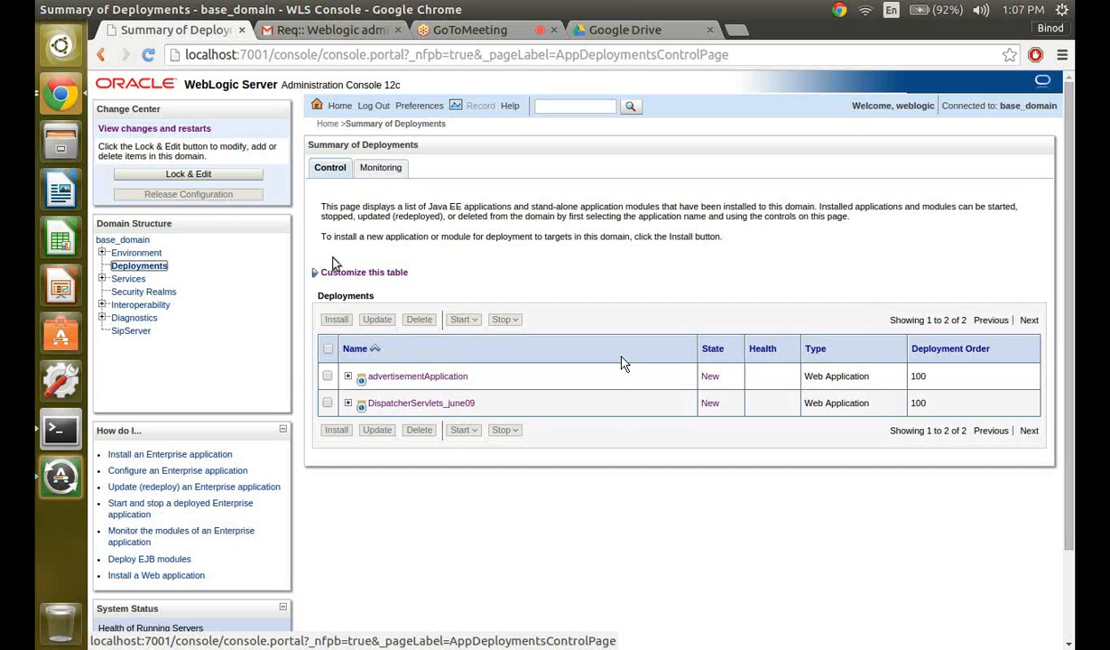
click(399, 374)
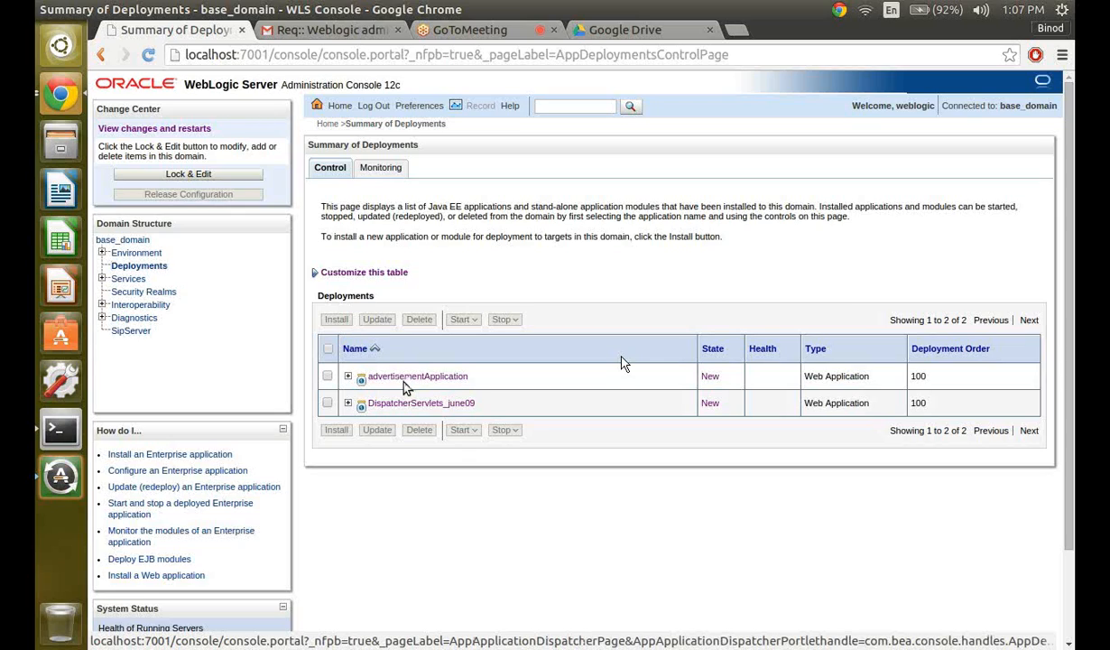
click(406, 377)
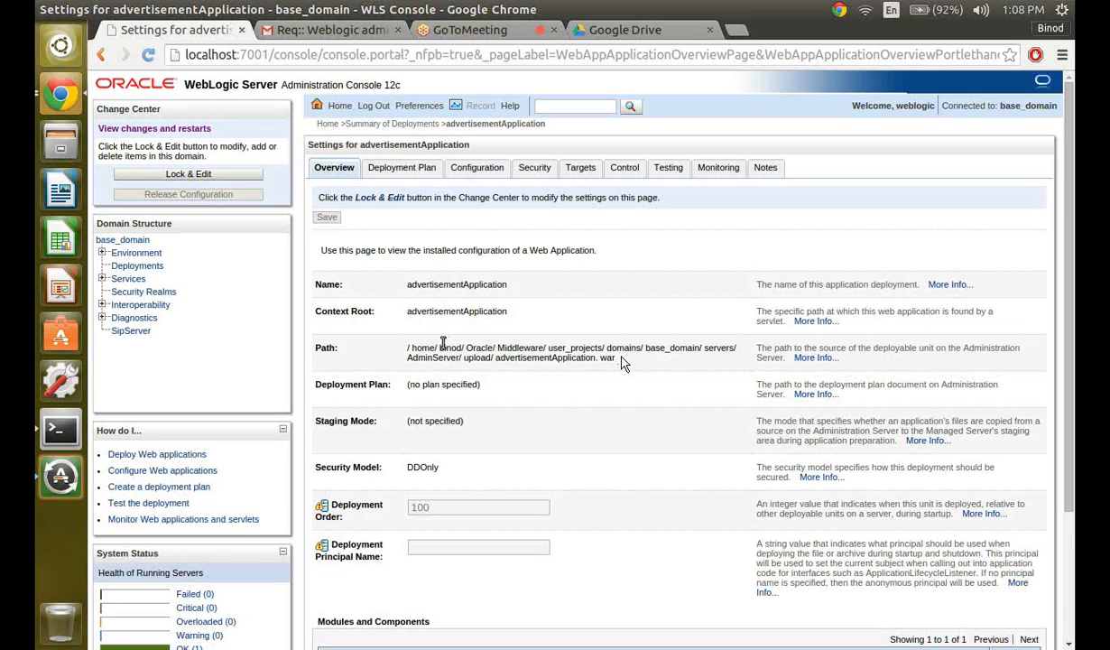
triple_click(407, 343)
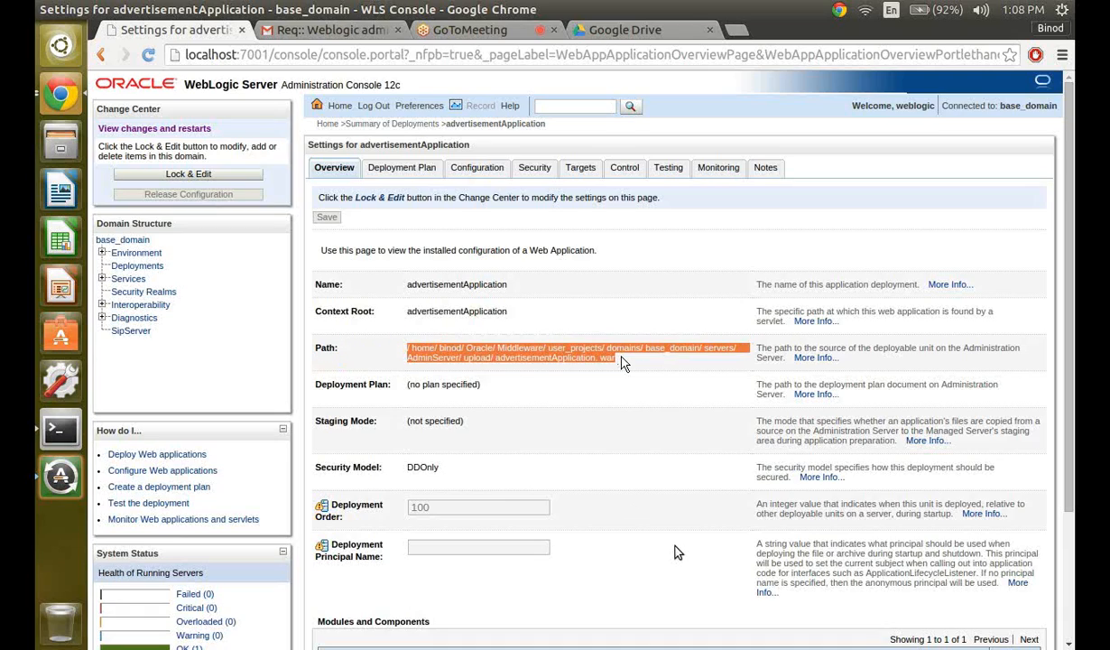
click(482, 352)
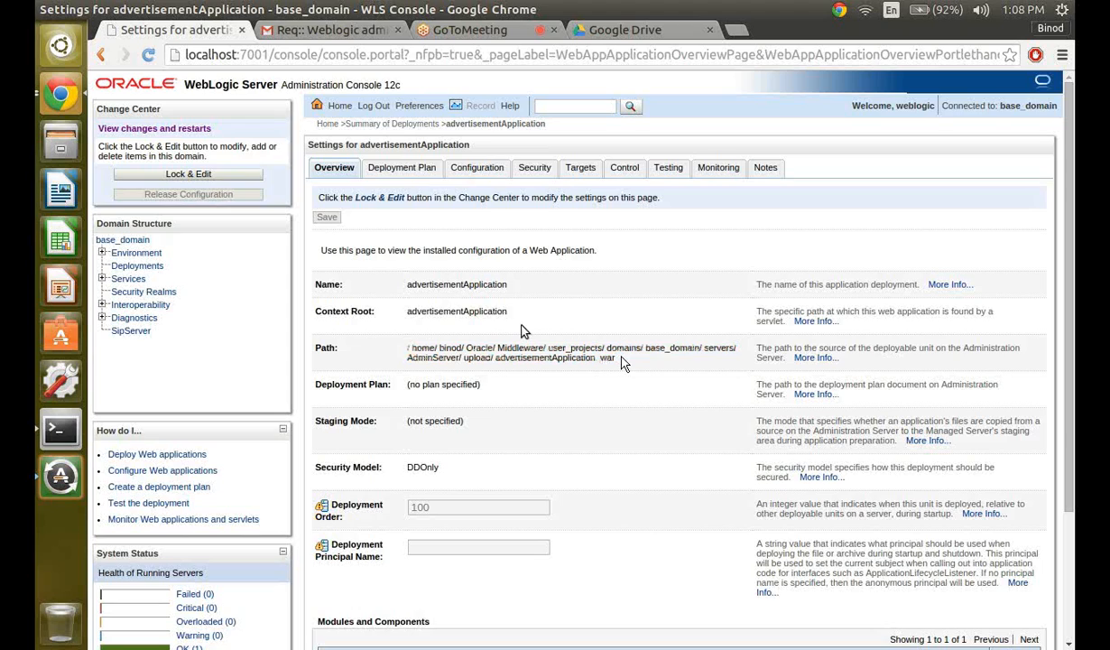
View the list of target servers for the advertisementApplication deployment
click(575, 173)
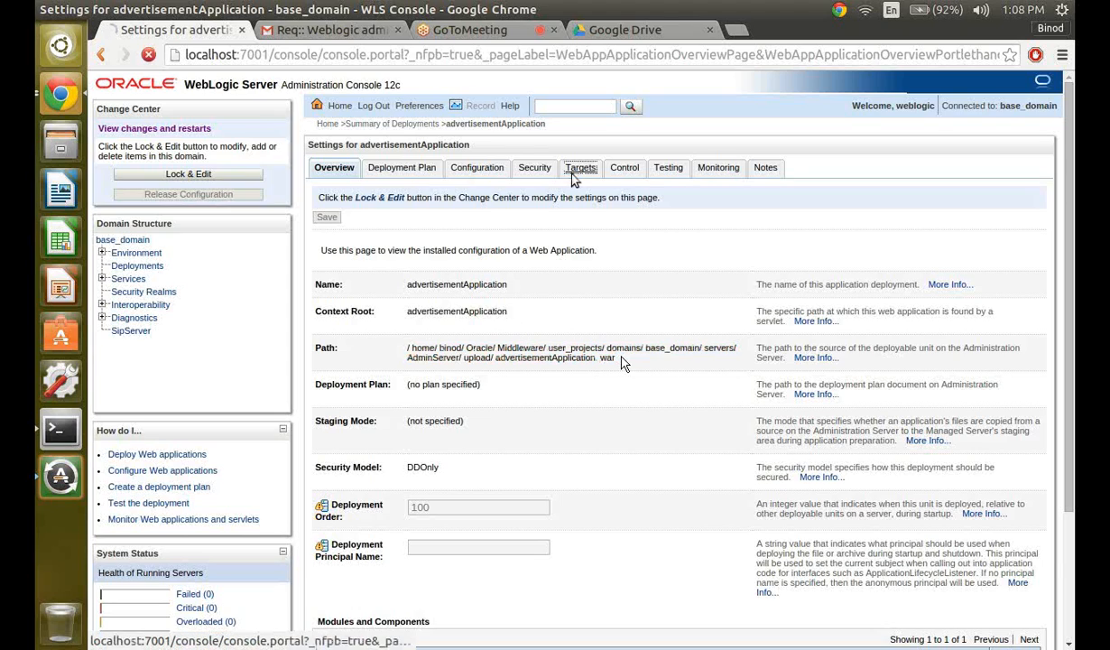
scroll(706, 300, down, 1)
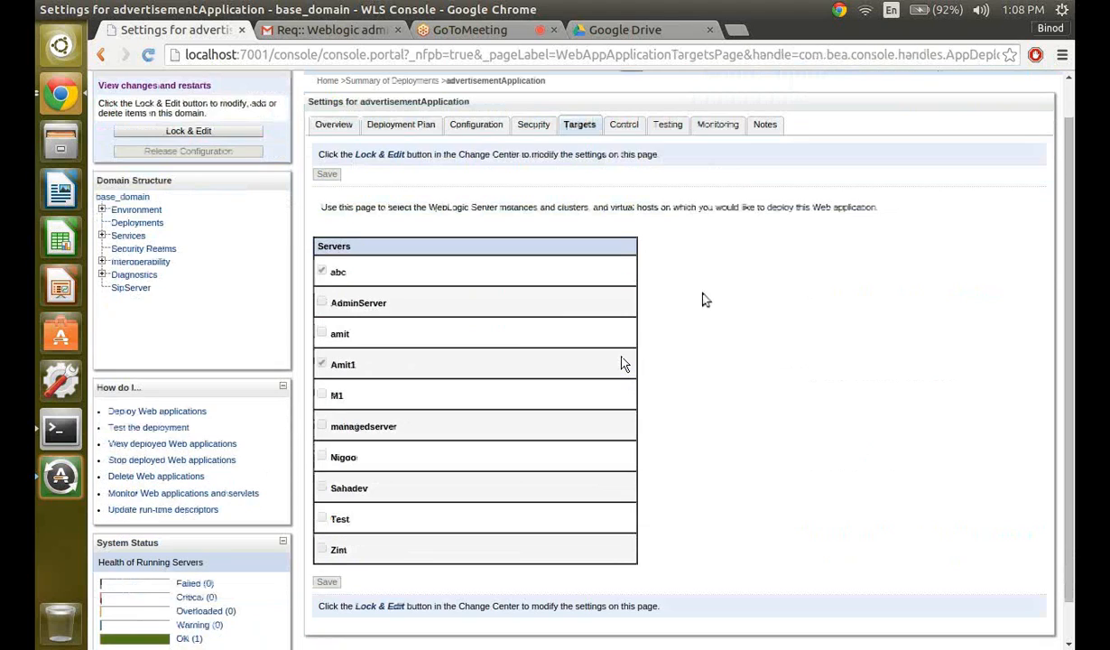
scroll(705, 300, down, 1)
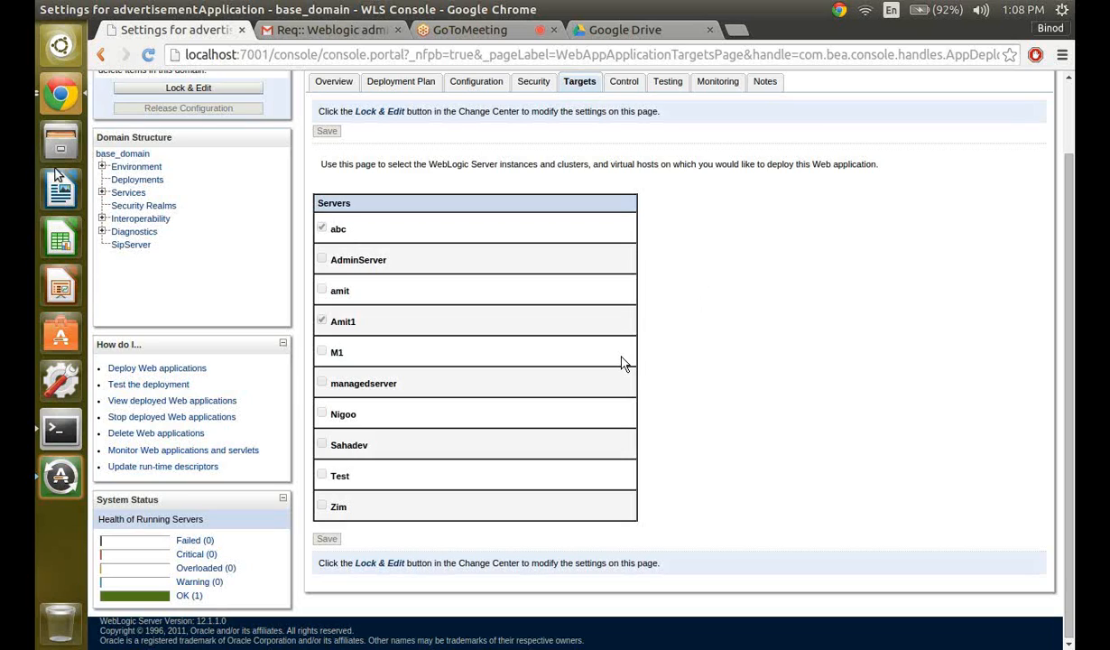
Open server abc from the environment's server list and review its general configuration
click(118, 168)
click(334, 248)
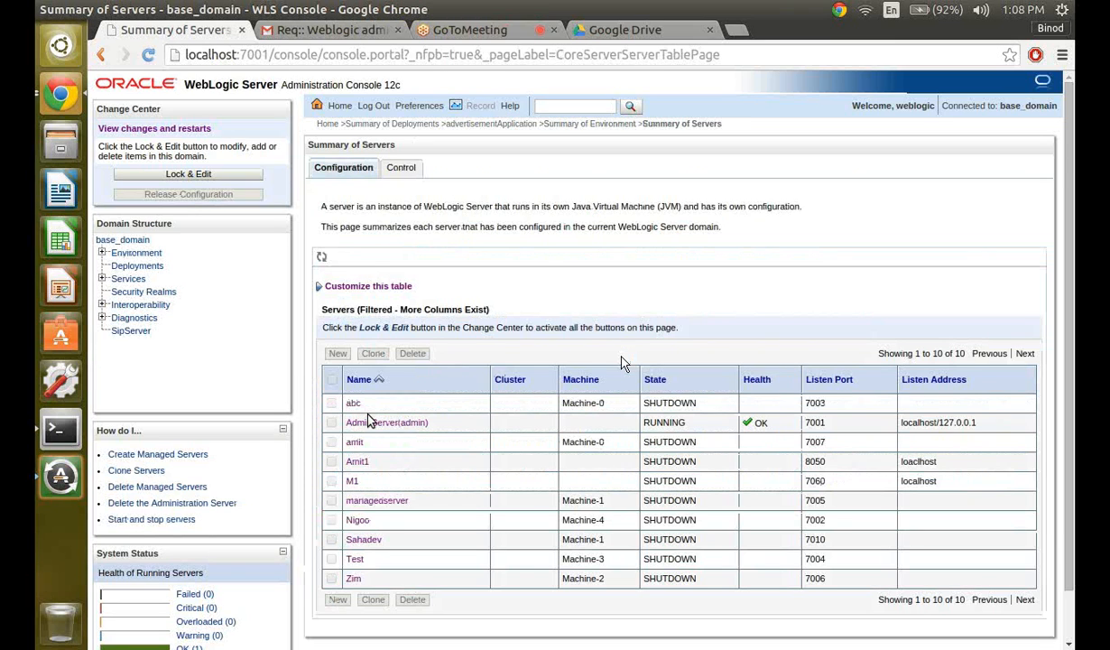
click(353, 405)
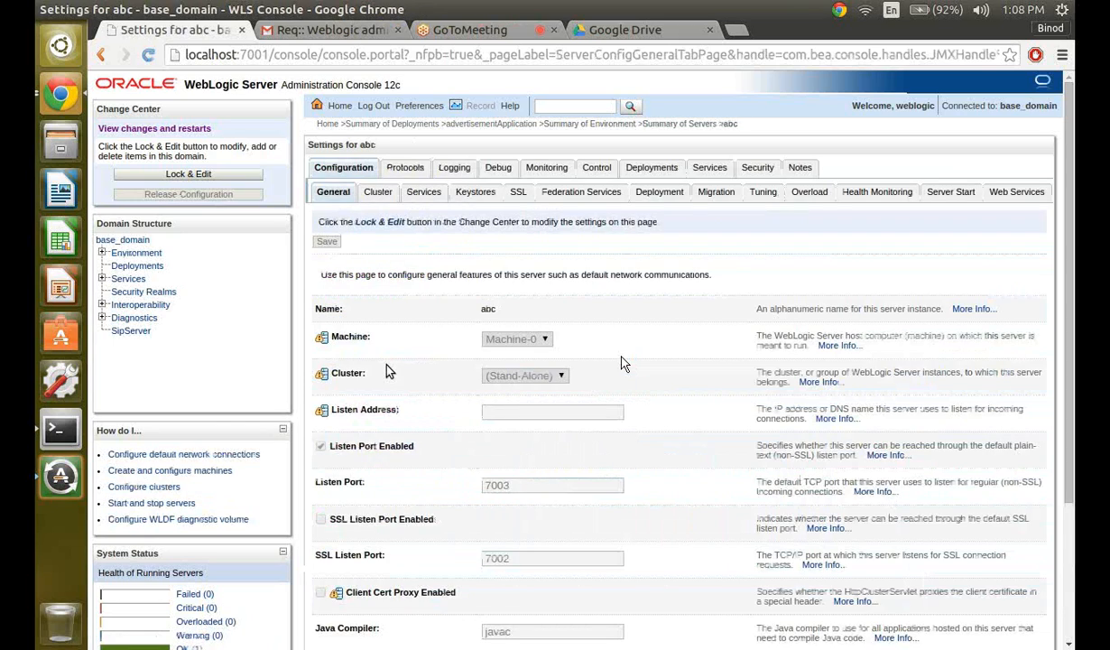
scroll(406, 352, down, 1)
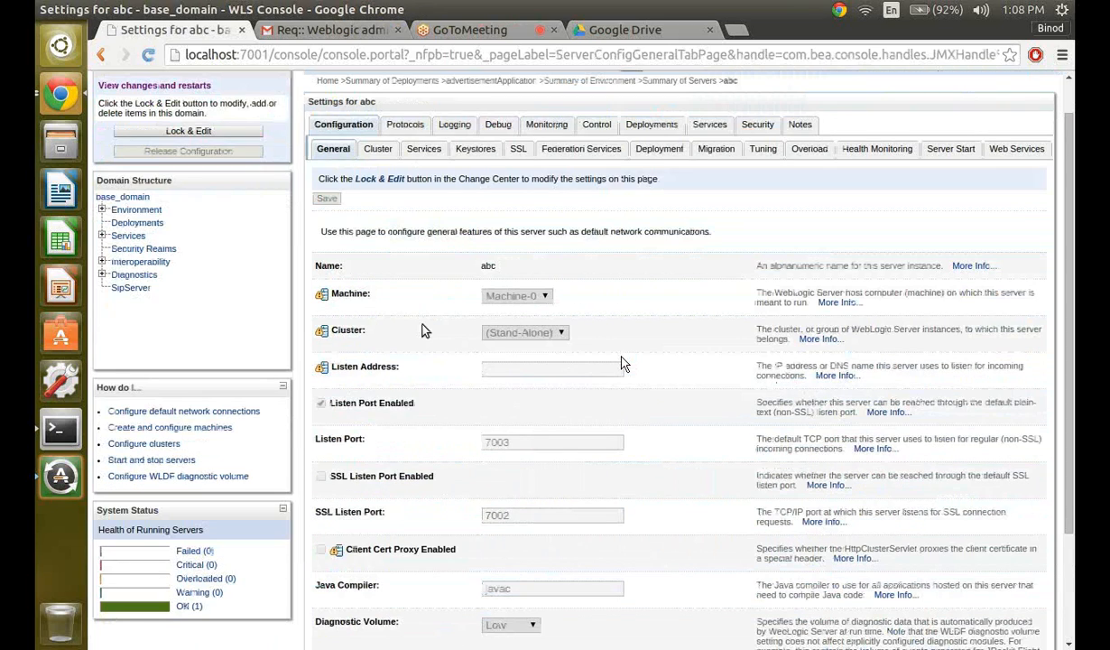
scroll(422, 330, down, 1)
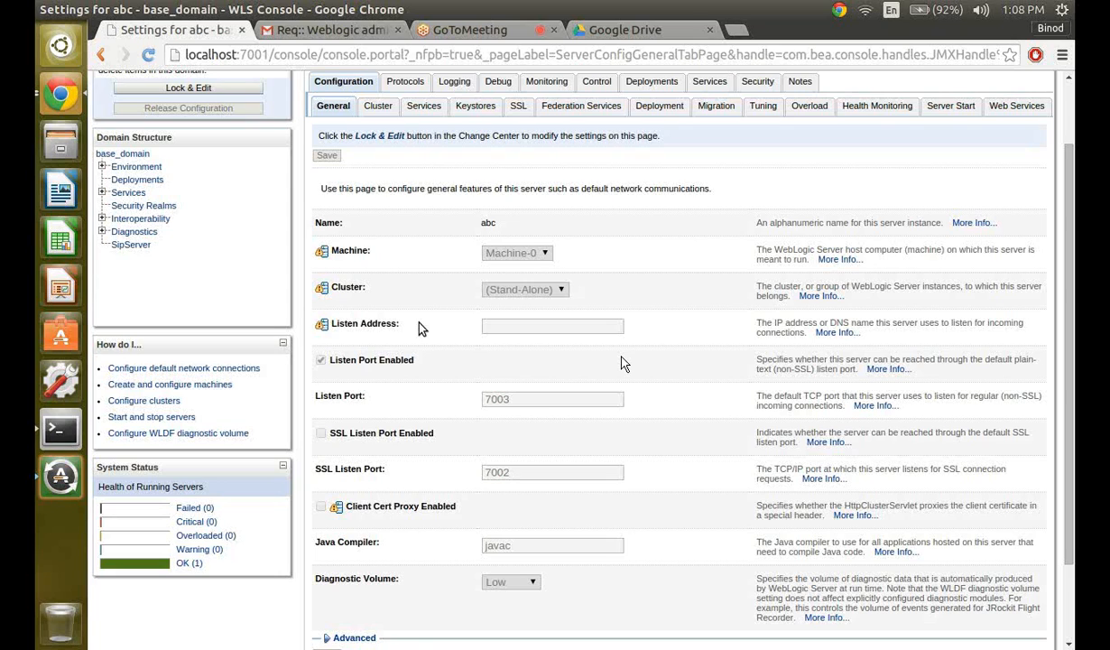
Check the applications deployed to server abc, glancing at the GoToMeeting slide and the server's general configuration in between
click(668, 90)
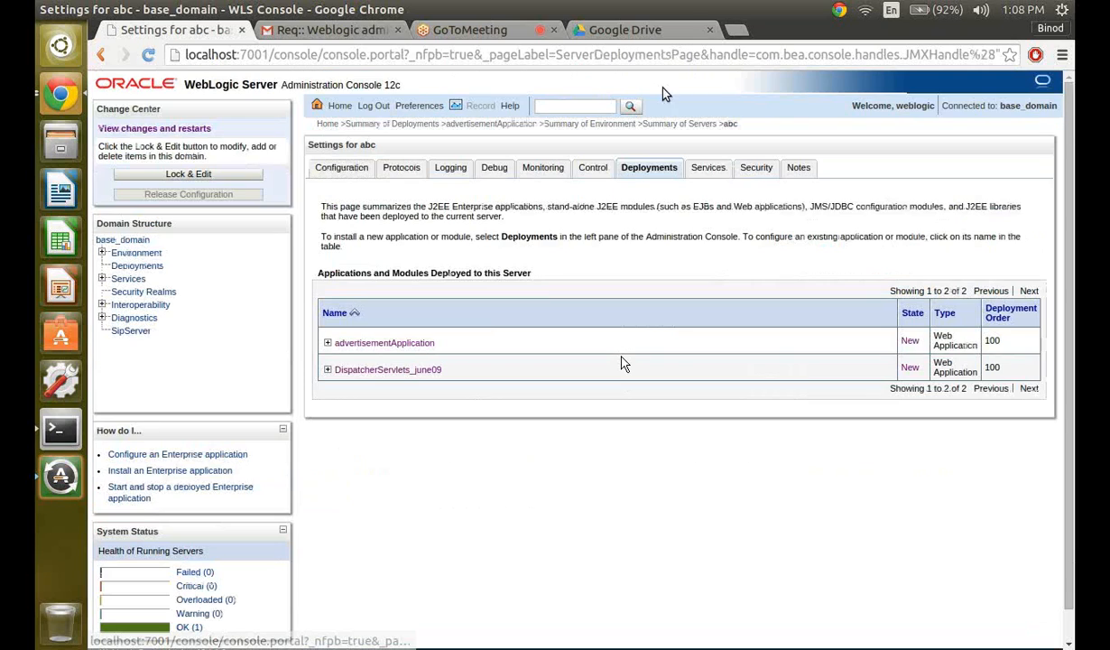
click(460, 30)
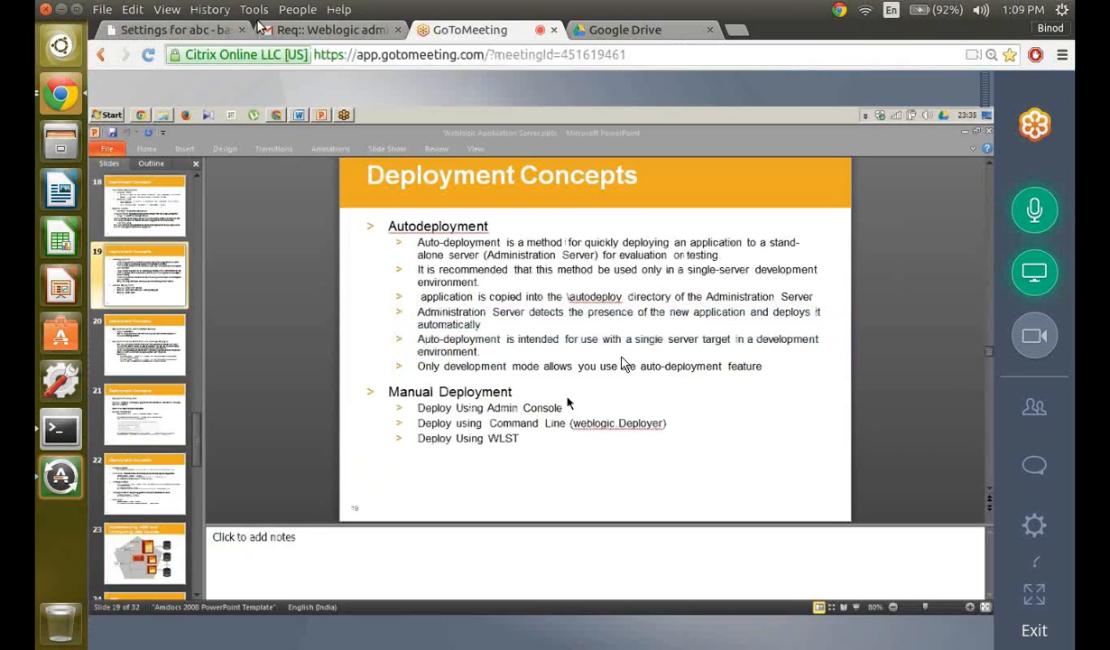
click(207, 29)
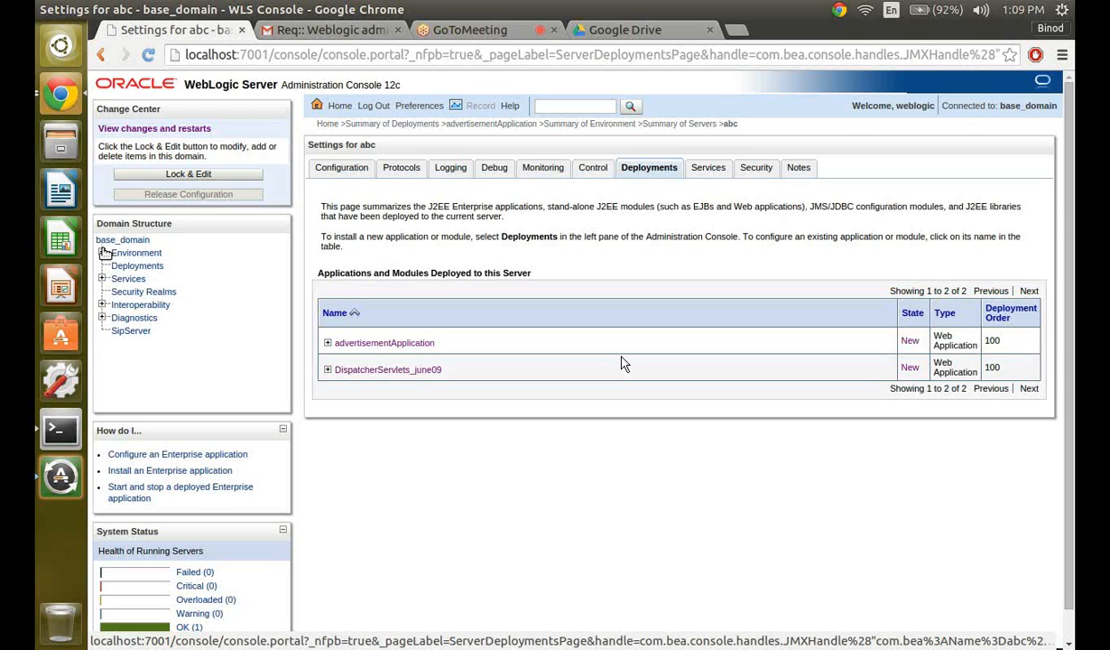
click(336, 164)
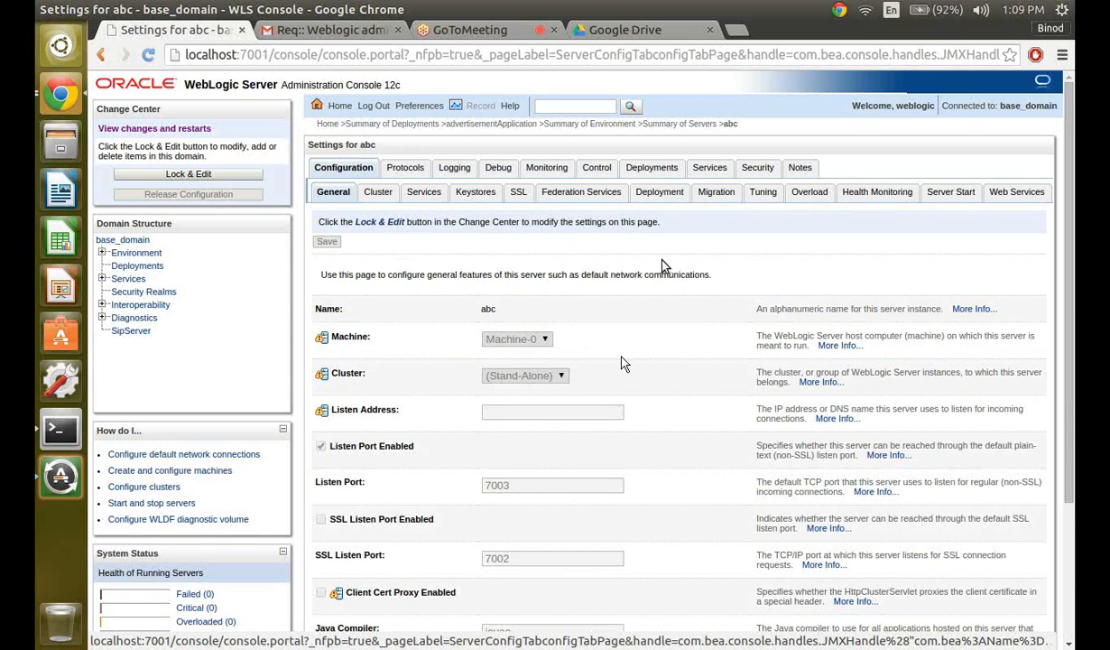
click(648, 169)
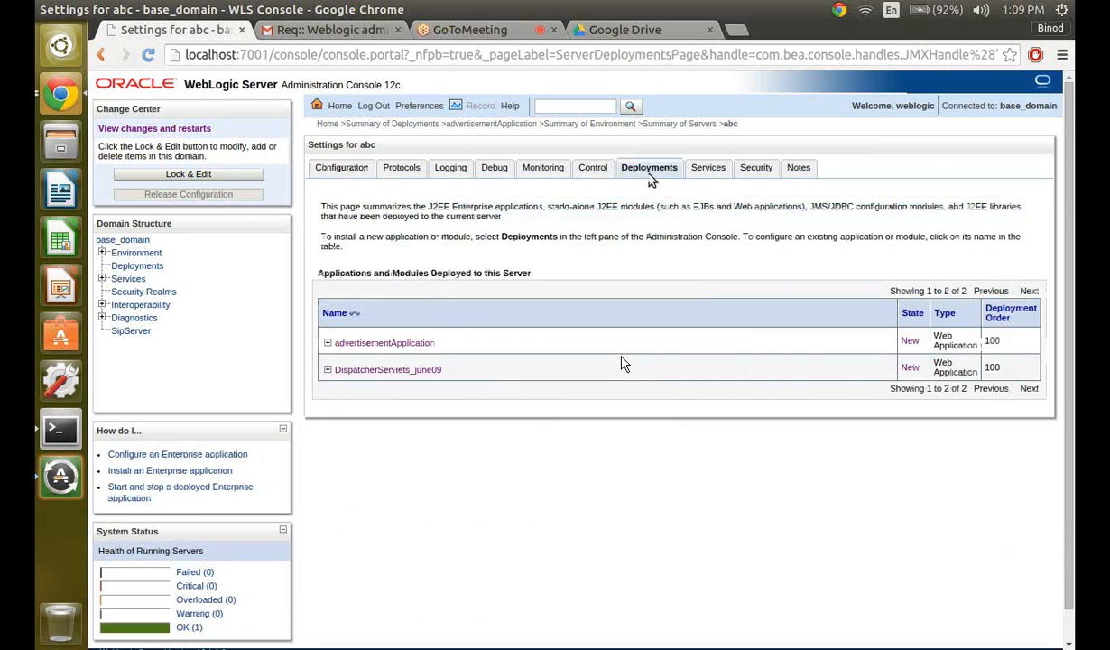
Open server abc's deployment staging configuration and lock the domain configuration for editing
click(340, 171)
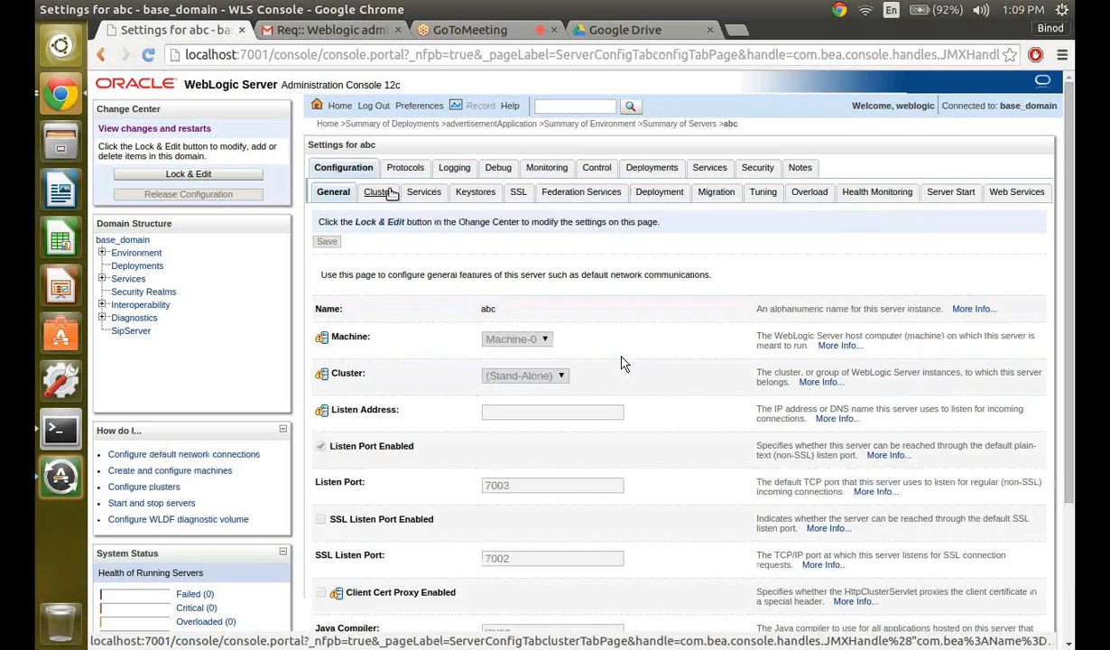
click(655, 198)
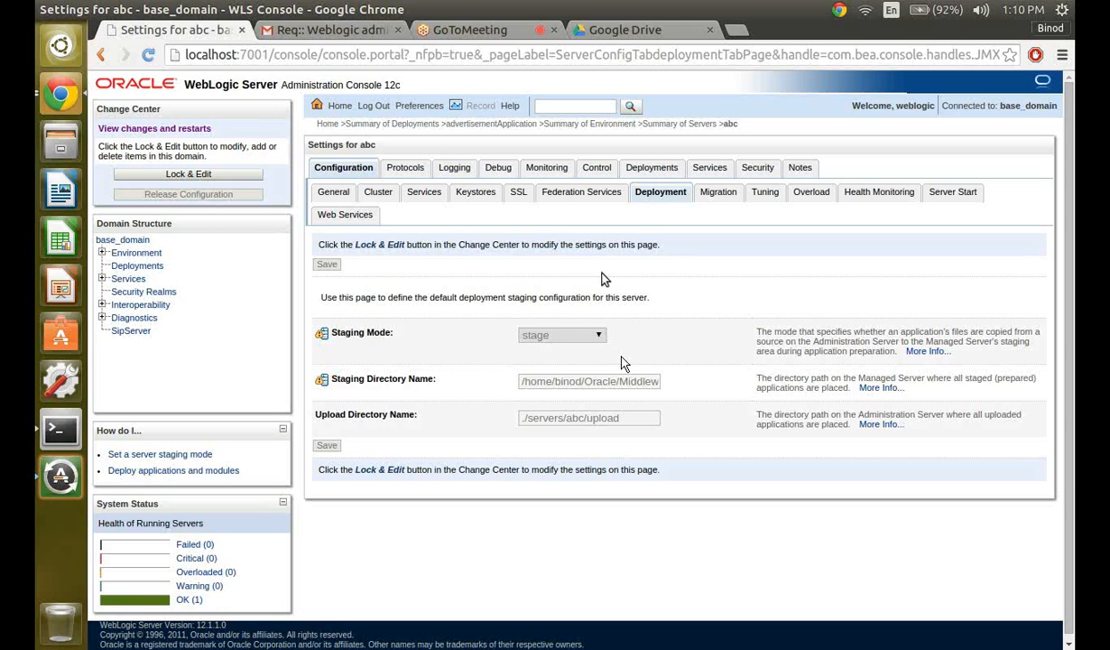
click(177, 175)
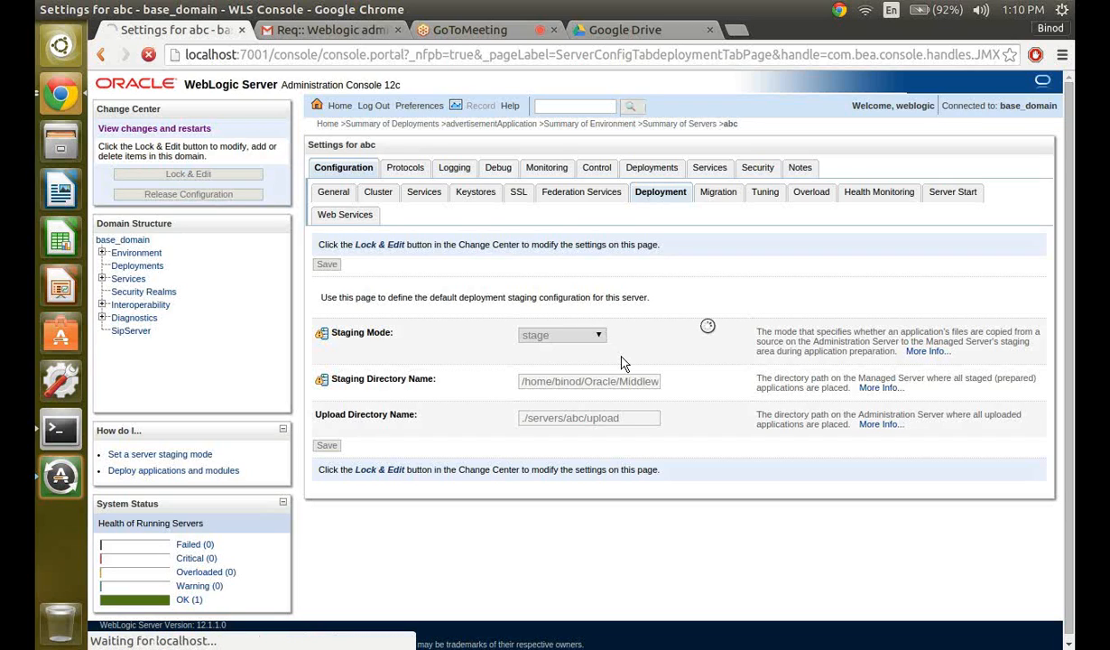
Inspect the available Staging Mode options for server abc without changing the selection
click(598, 314)
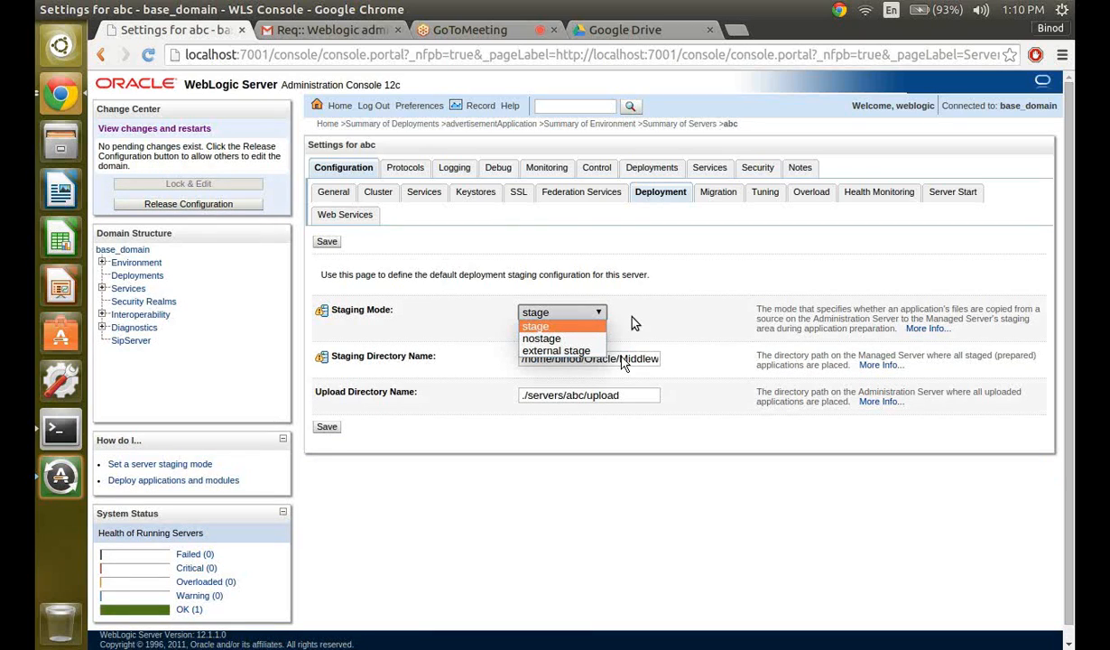
click(604, 314)
click(599, 316)
click(635, 309)
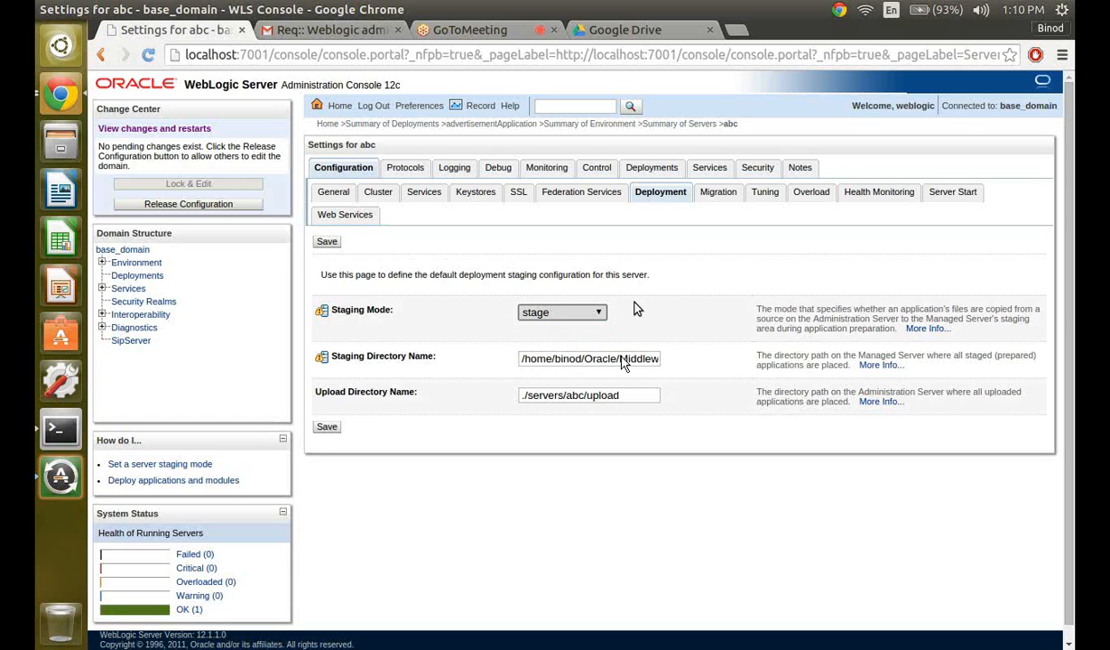
Read server abc's full Staging Directory Name path through to its end
click(535, 358)
double_click(539, 358)
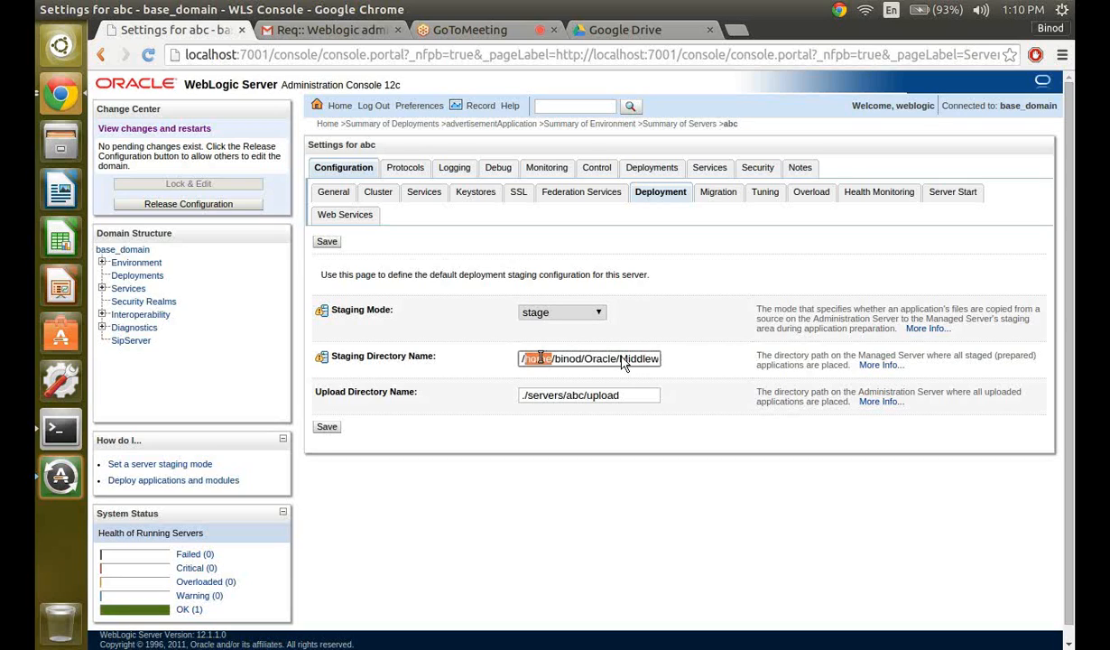
triple_click(540, 358)
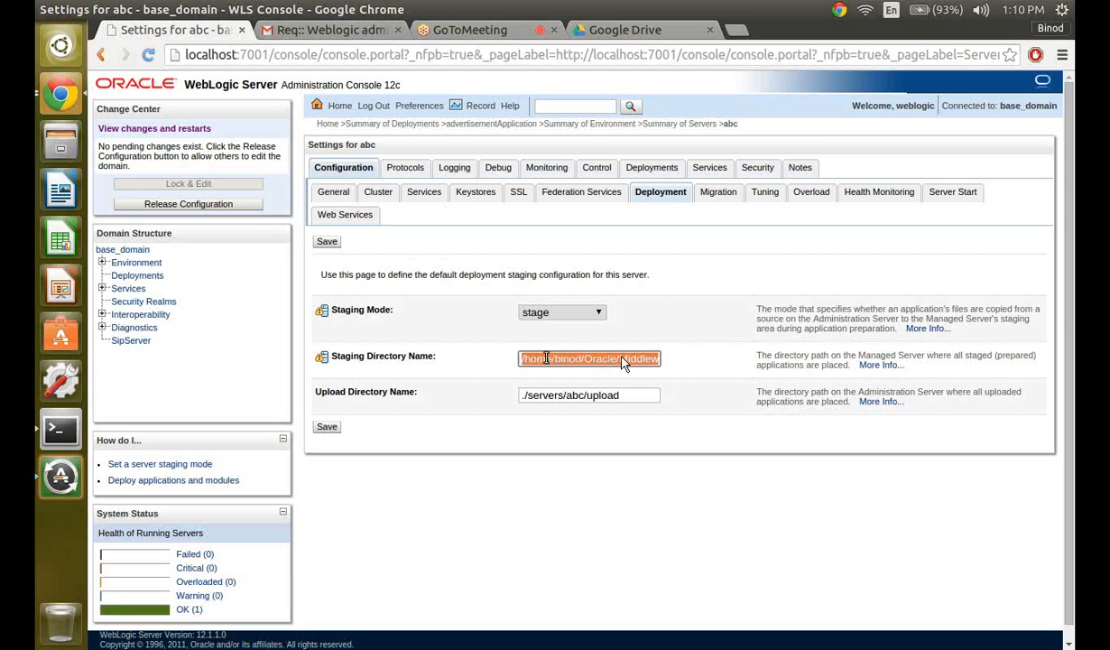
click(705, 332)
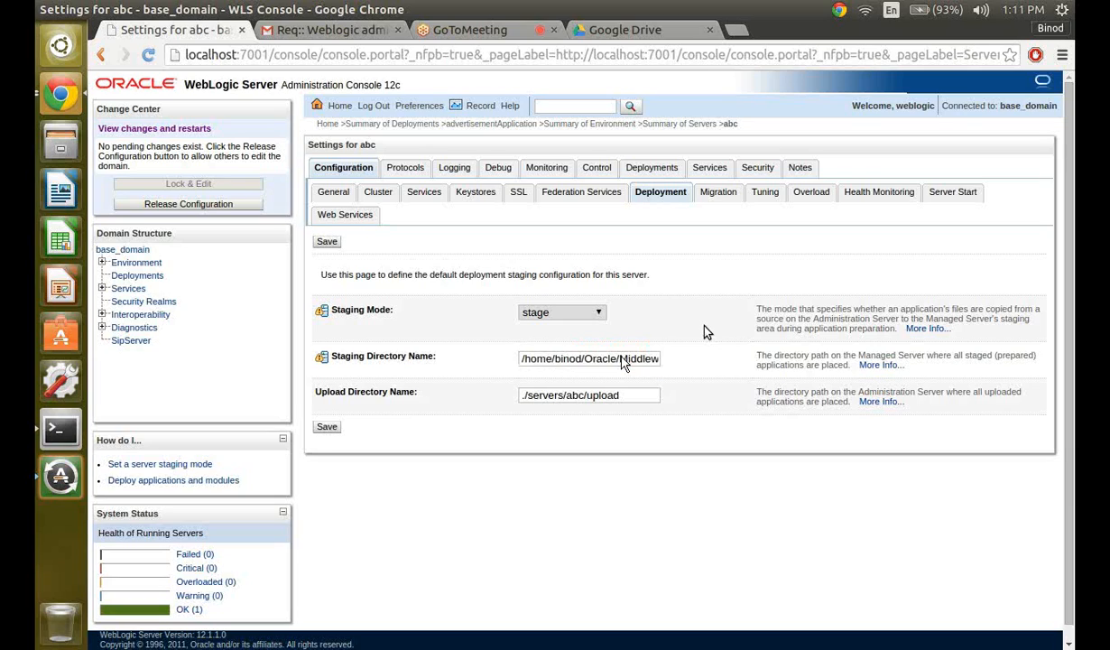
click(656, 358)
key(Right)
key(Right)
key(Right)
key(Right)
key(Right)
key(Right)
key(Right)
key(Right)
key(Right)
key(Right)
key(Right)
key(Right)
key(Right)
key(Right)
key(Right)
key(Right)
key(Right)
key(Right)
key(Right)
key(Right)
key(Right)
key(Right)
key(Right)
key(Right)
key(Right)
key(Right)
key(Right)
key(Right)
key(Right)
key(Right)
key(Right)
key(Right)
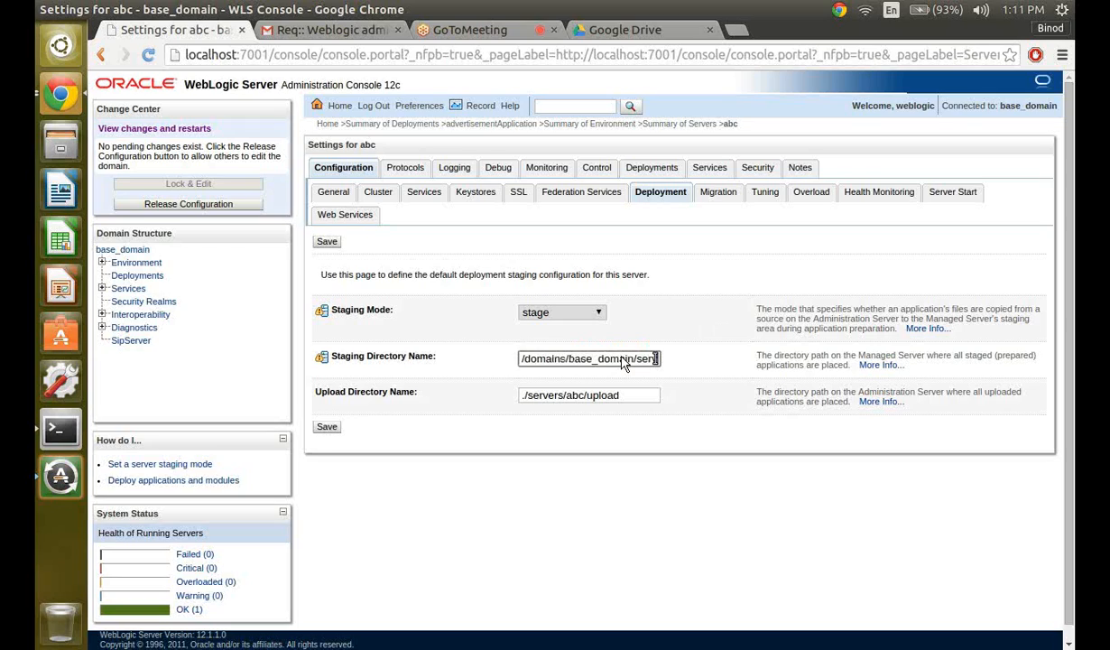
key(Right)
key(Right)
key(Right)
key(Right)
key(Right)
key(Right)
key(Right)
key(Right)
key(Right)
key(Right)
key(Right)
key(Right)
key(Right)
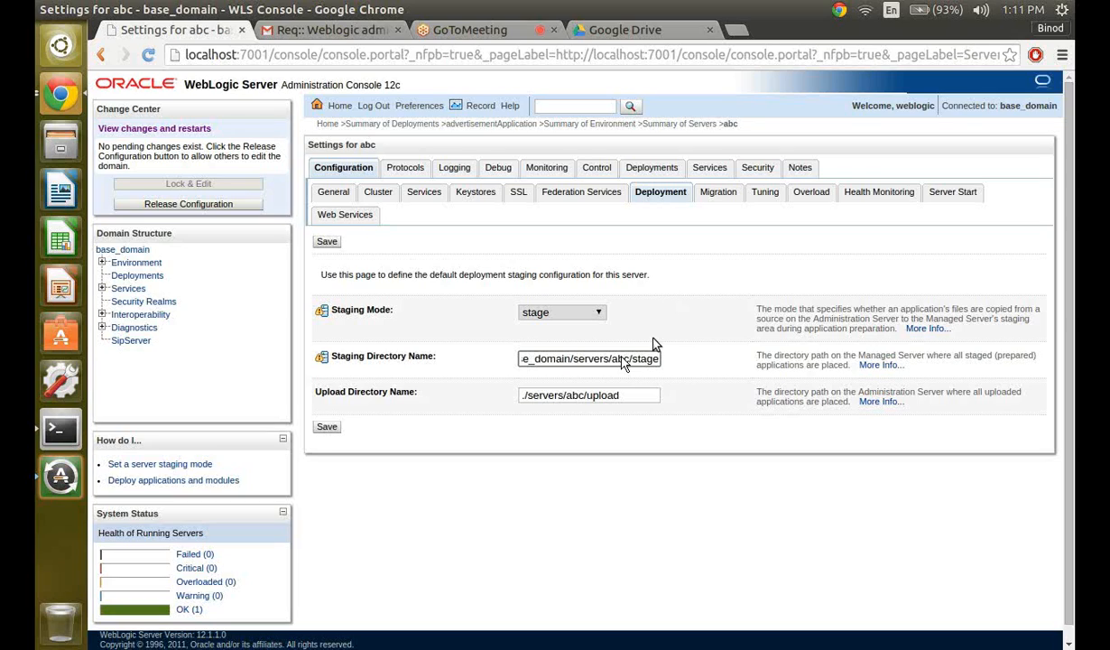
Copy server abc's full Staging Directory Name path and paste it at the Terminal prompt
triple_click(625, 363)
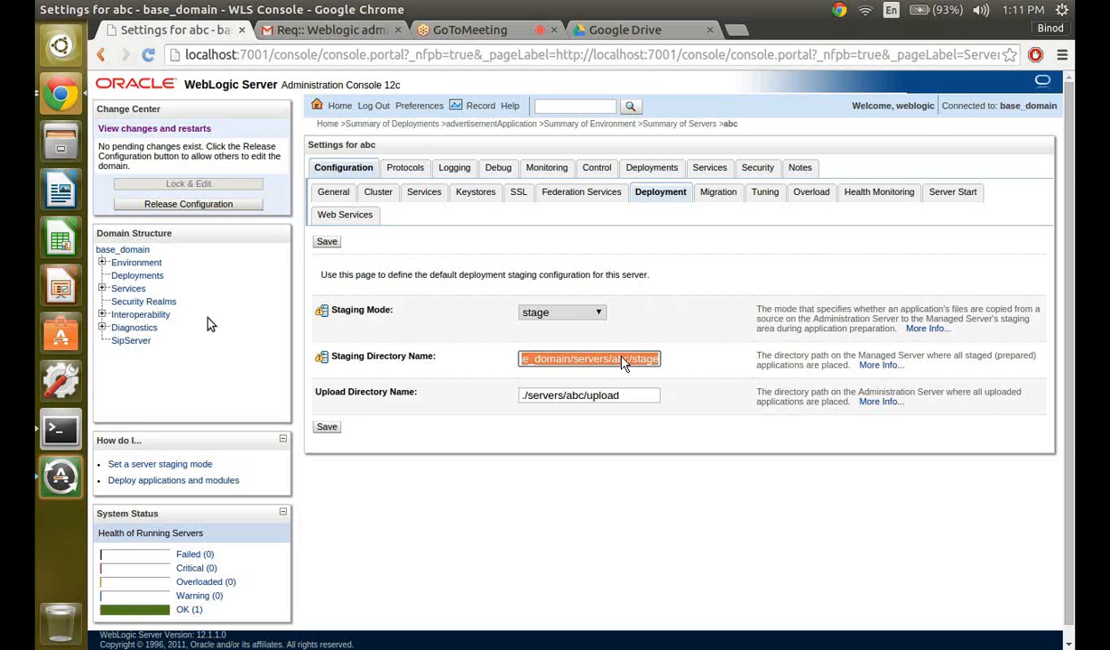
key(alt+Tab)
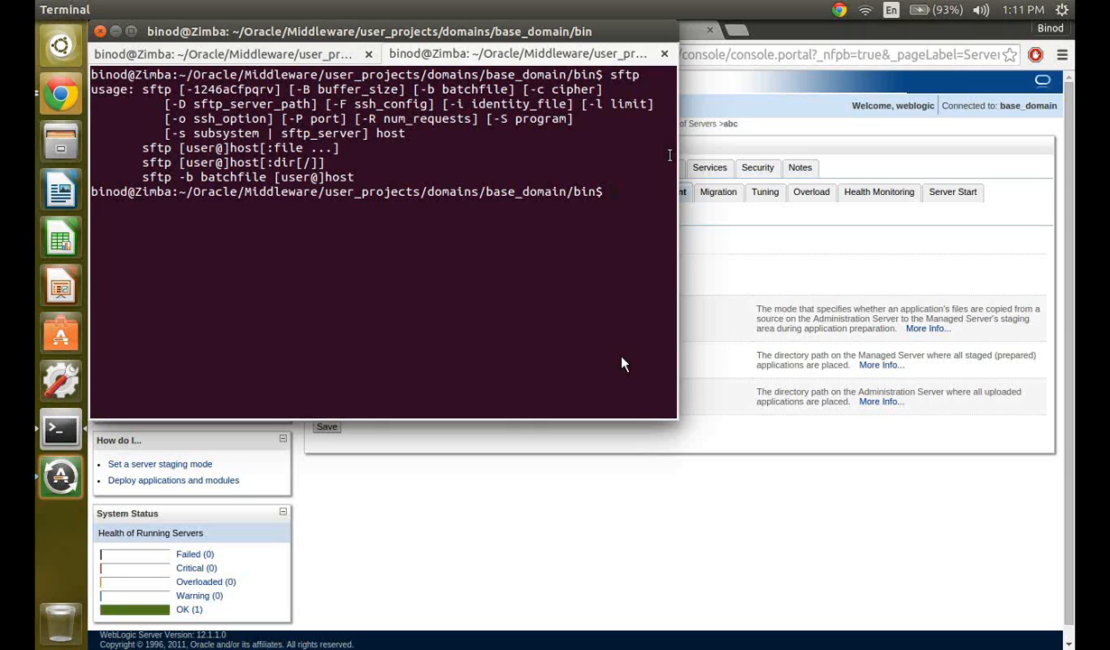
right_click(637, 191)
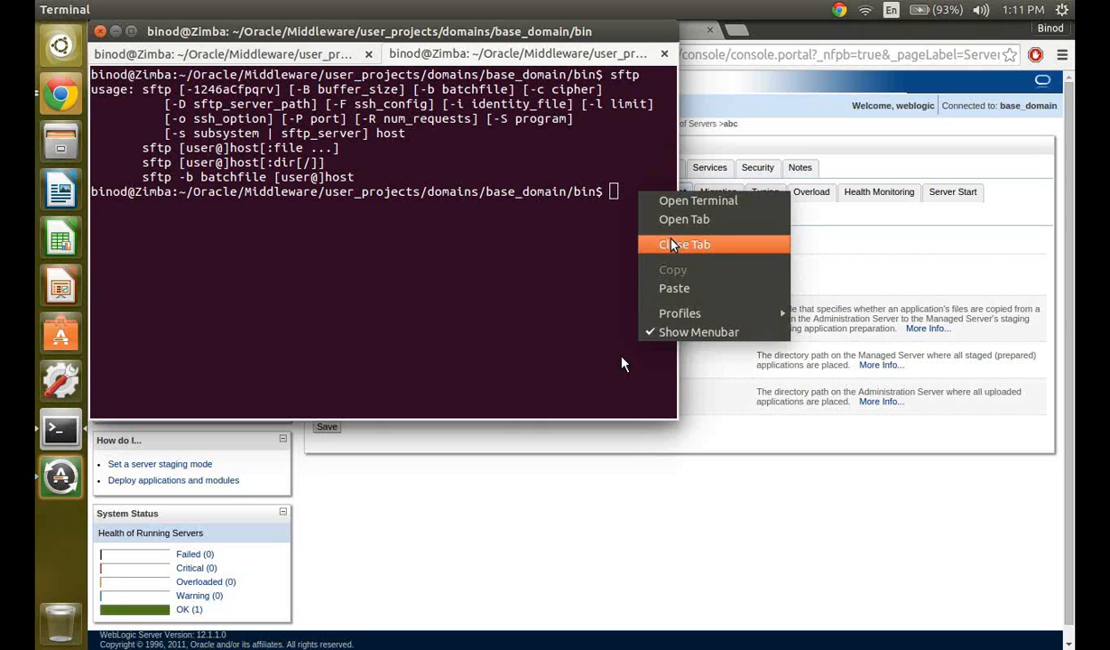
click(673, 287)
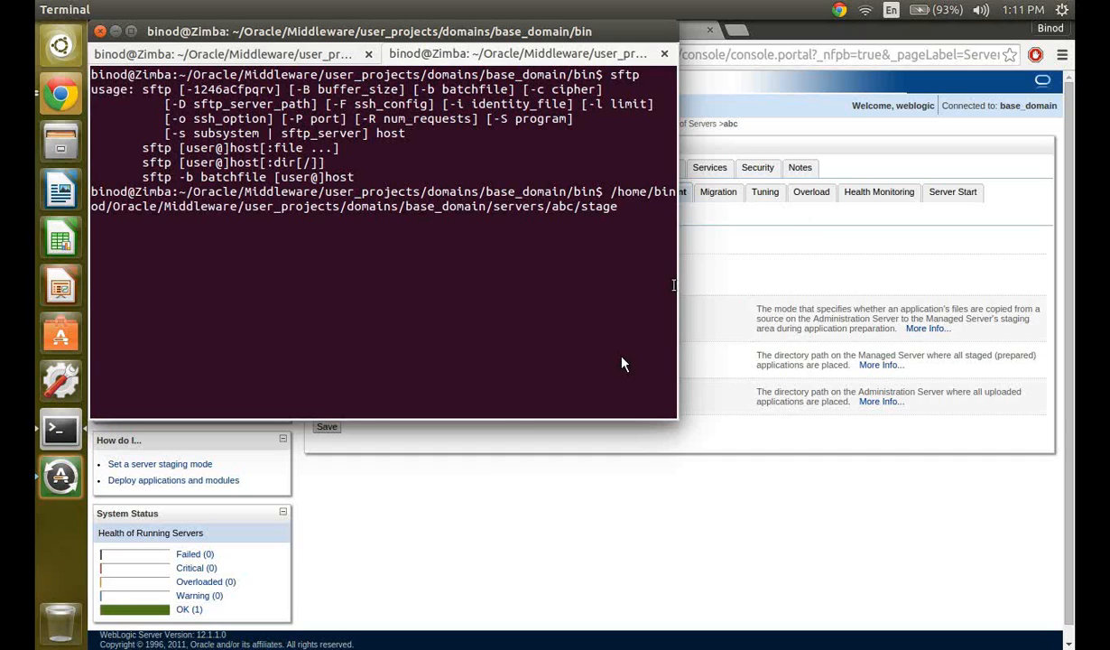
Run the pasted staging path, and change the working directory to server abc's servers/abc/stage directory using cd
key(Return)
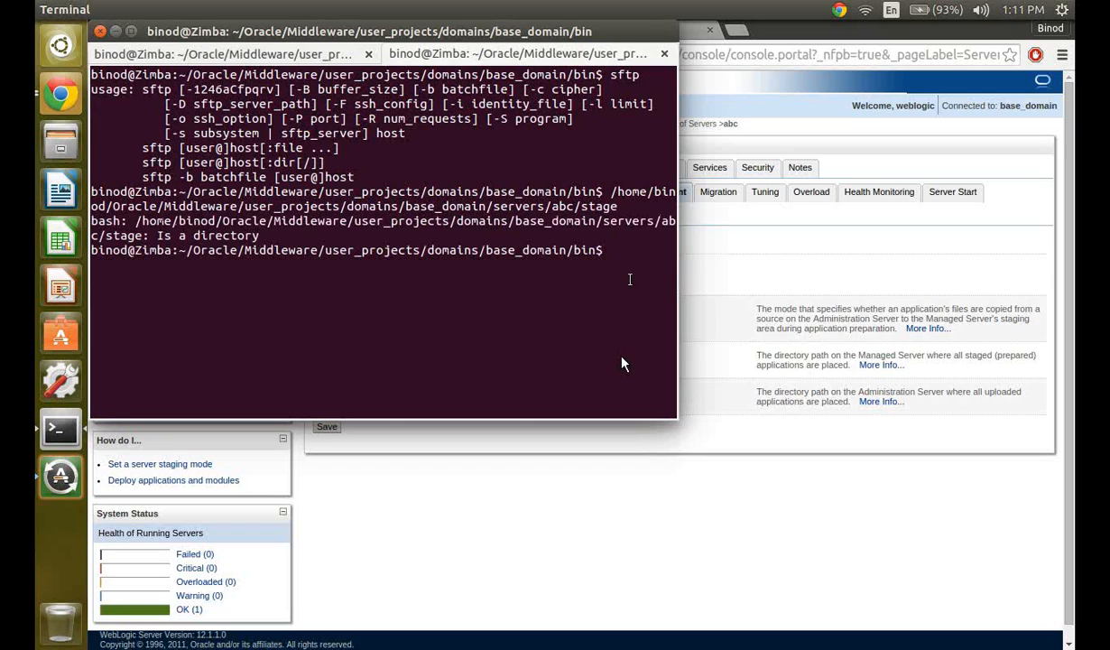
text(cd)
right_click(642, 258)
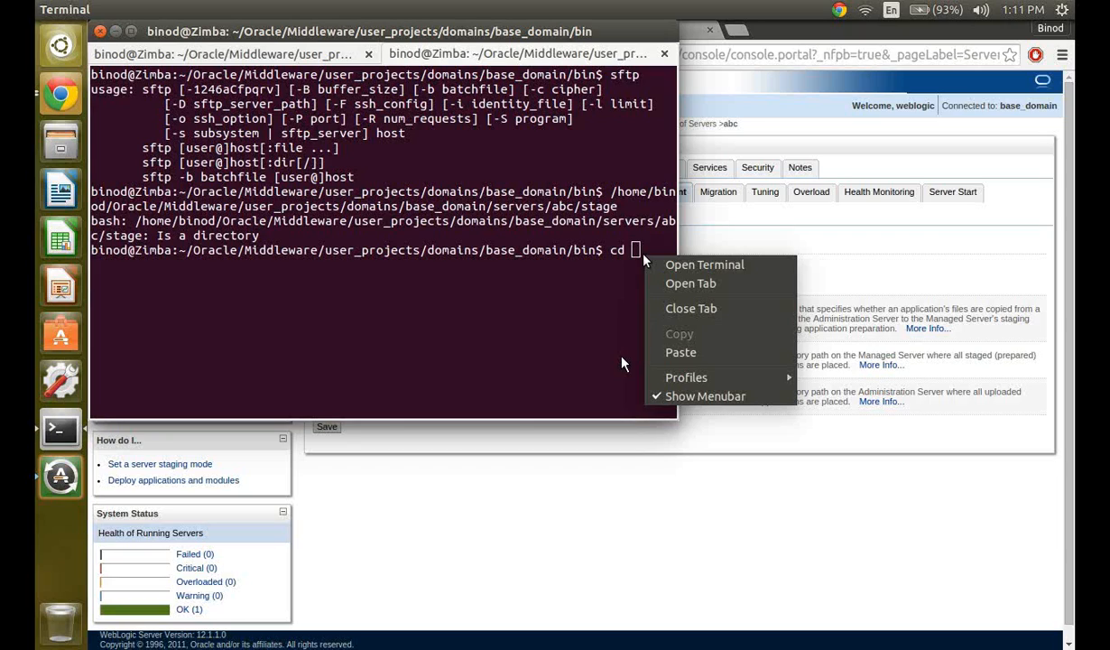
click(670, 356)
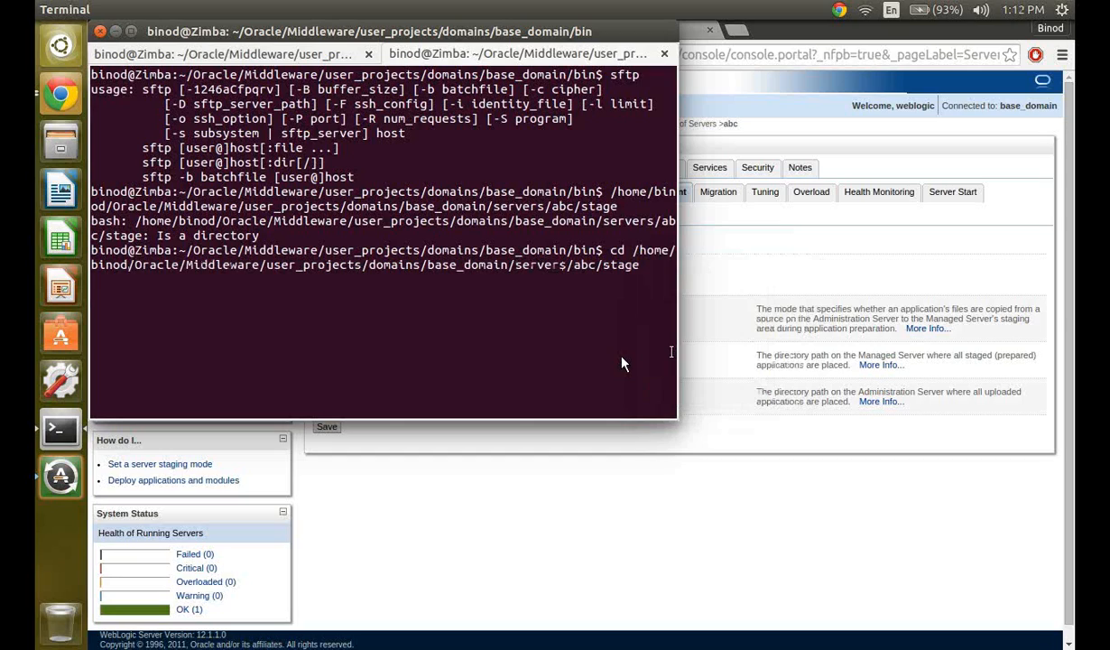
key(Return)
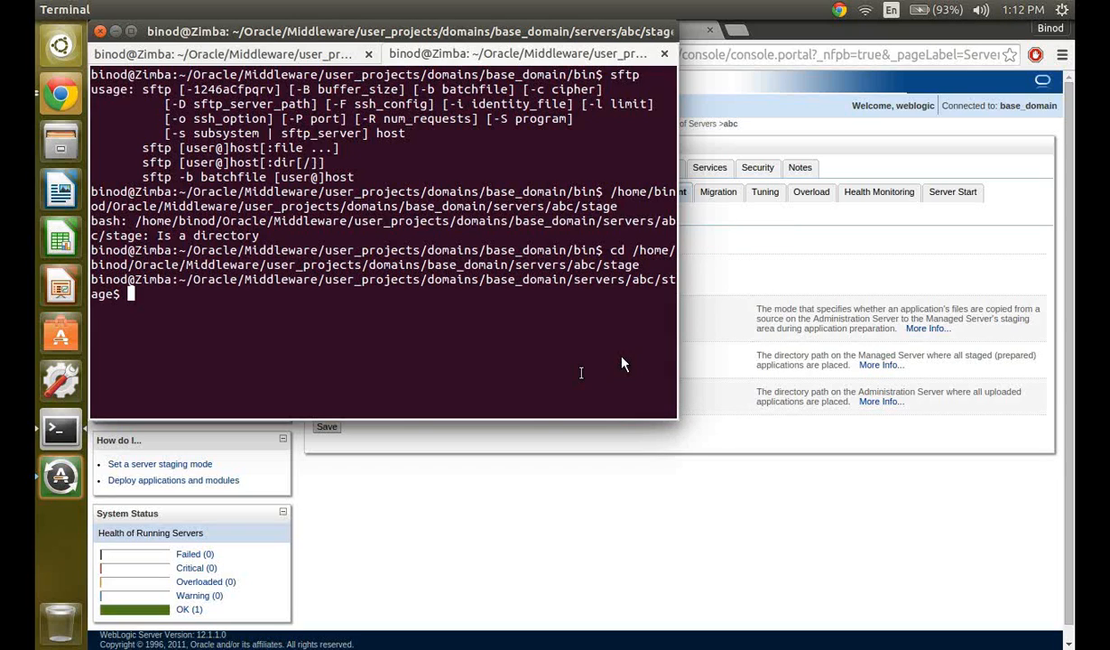
Print the current working directory and list the stage directory's contents with ls -lrt
text(pw)
text(d)
key(Return)
text(ls -l)
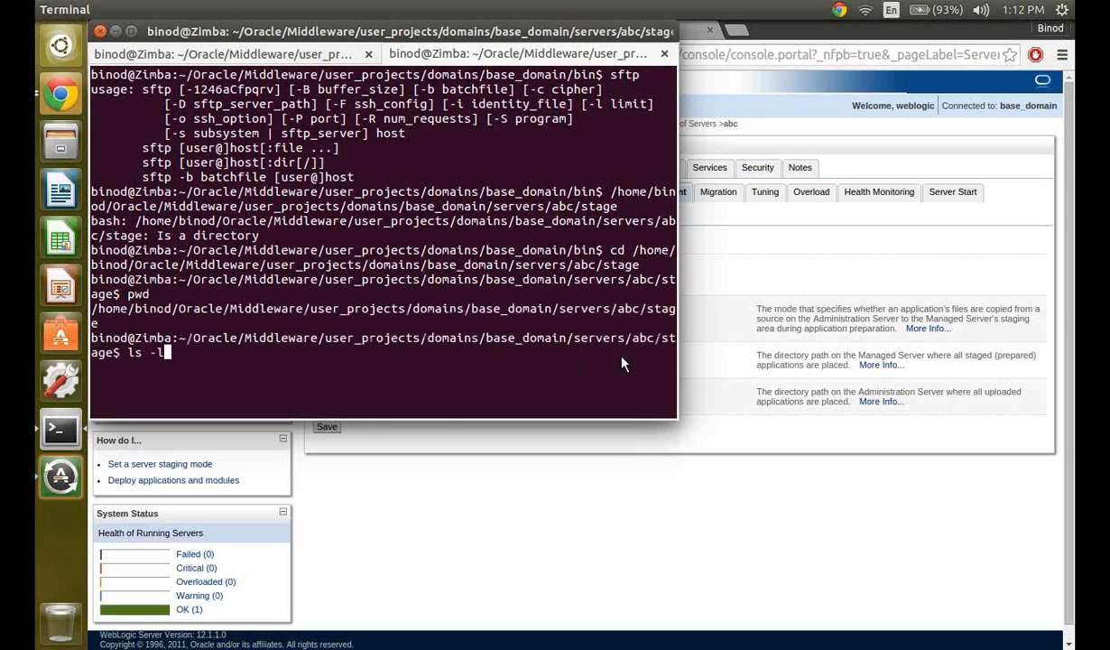
text(rt)
key(Return)
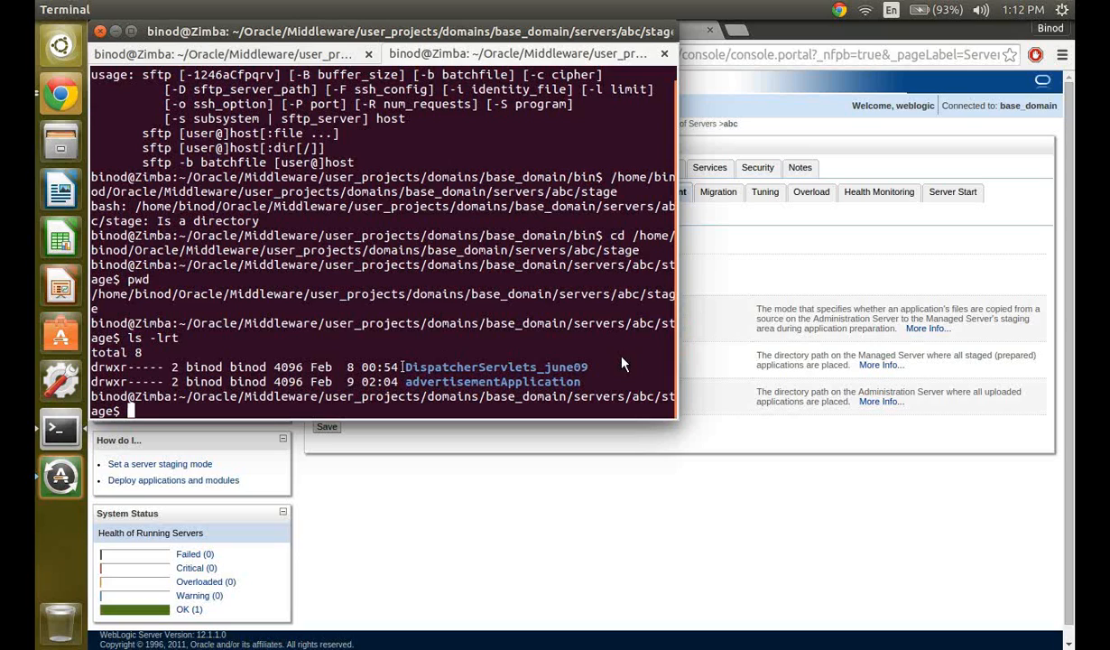
Highlight the DispatcherServlets_june09 and advertisementApplication entries in the stage directory listing
drag(402, 367, 601, 384)
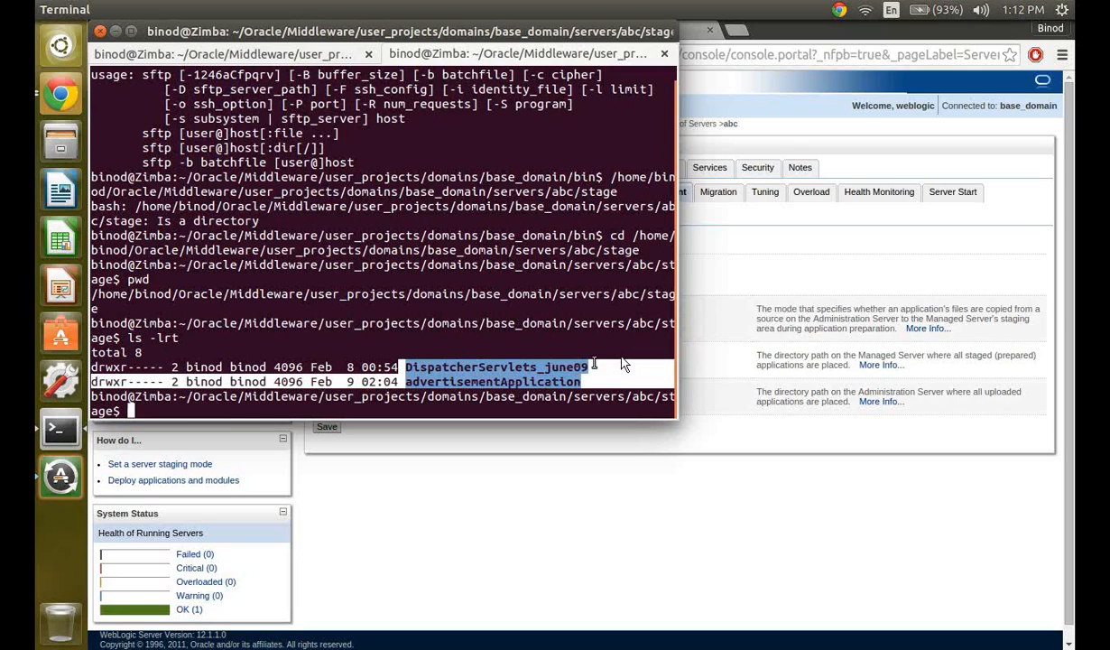
click(595, 363)
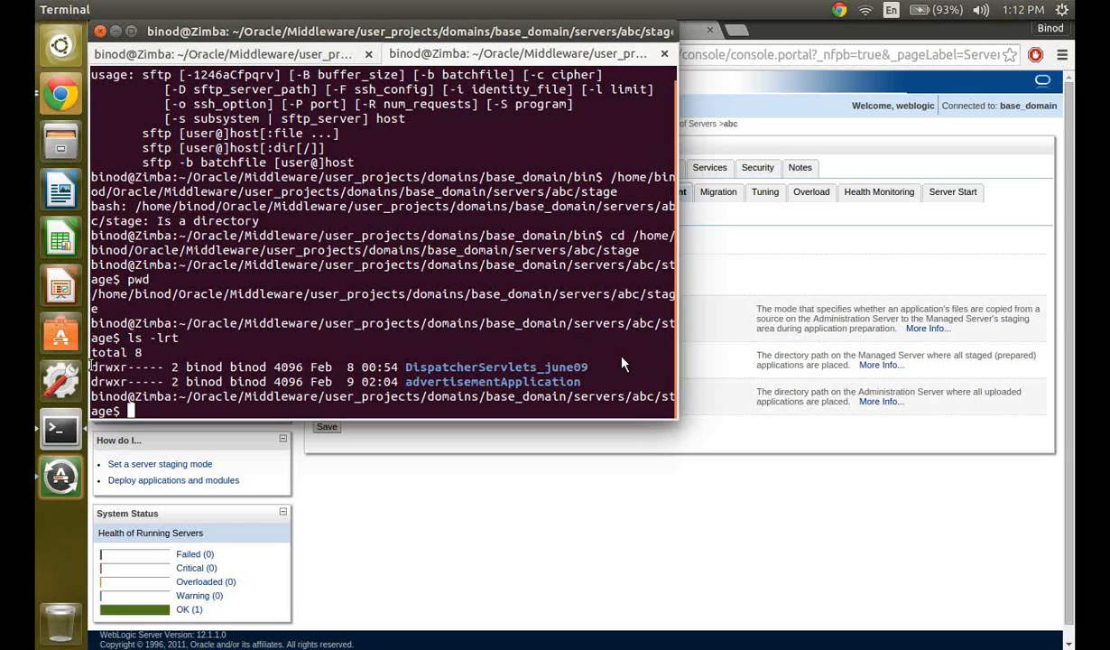
drag(89, 365, 620, 375)
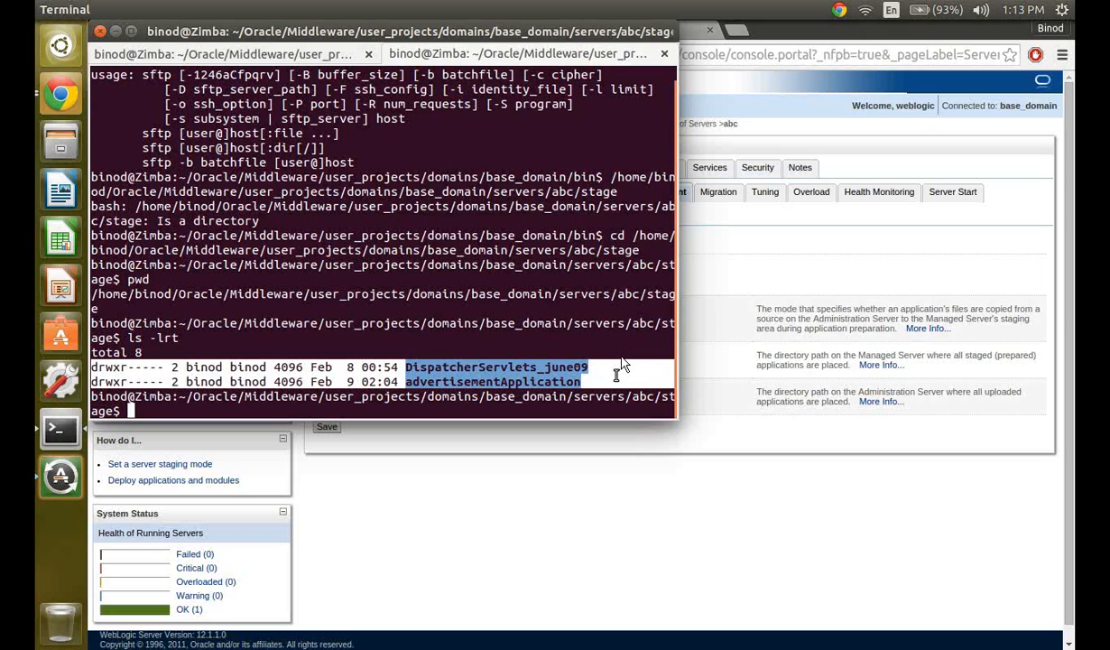
click(622, 364)
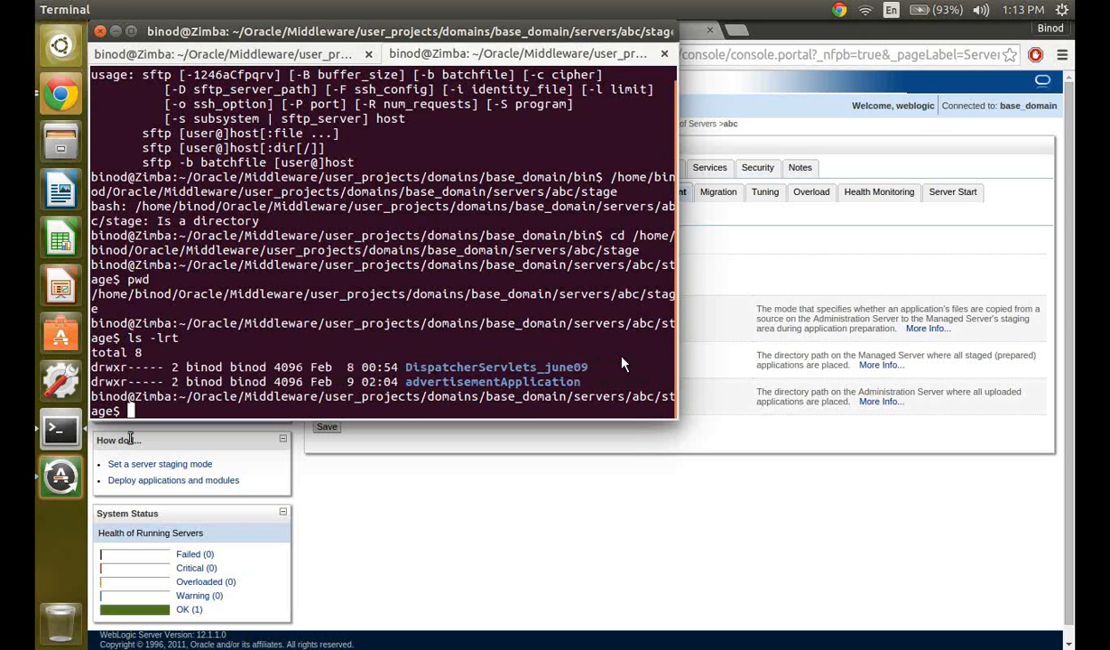
Release the domain configuration lock in the WebLogic console and open server M1's deployment staging configuration
click(488, 545)
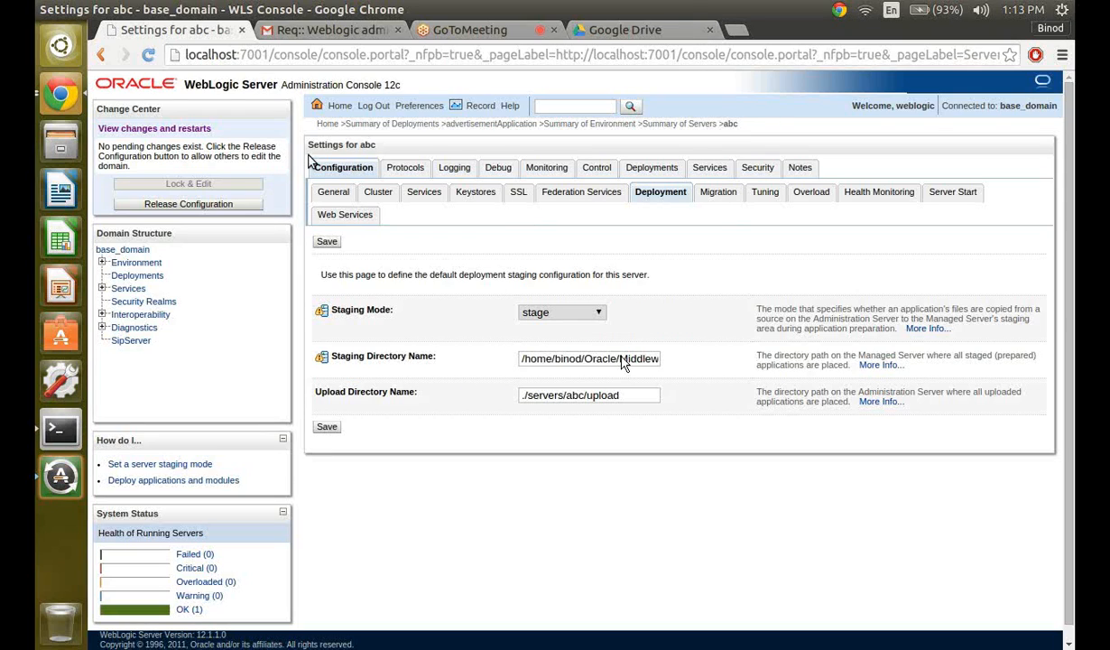
click(172, 206)
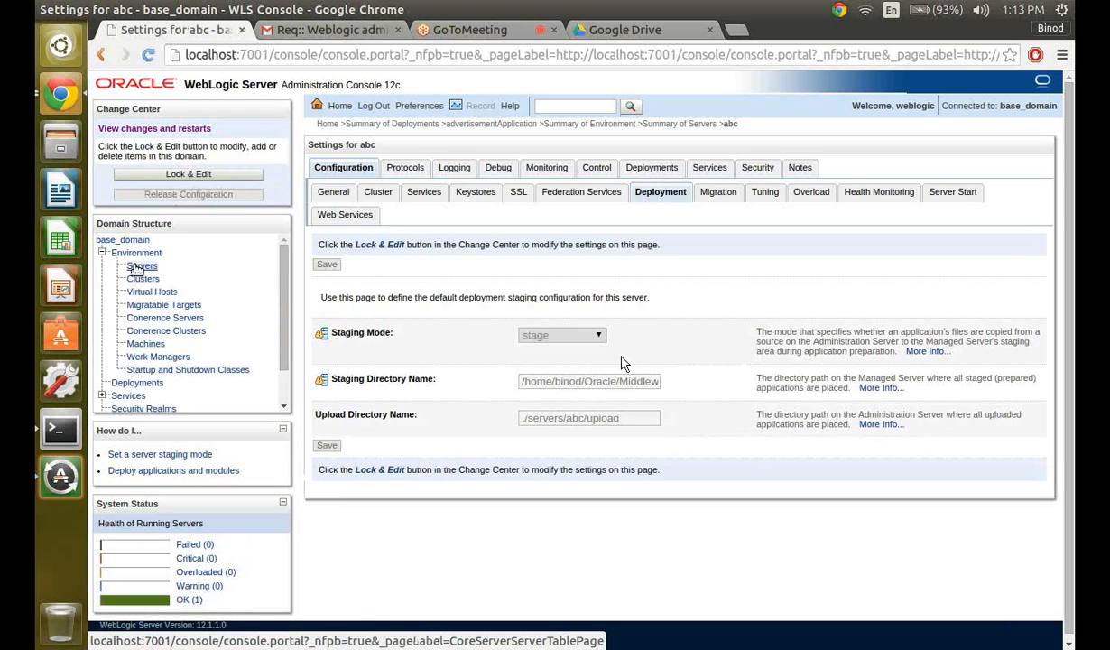
click(140, 266)
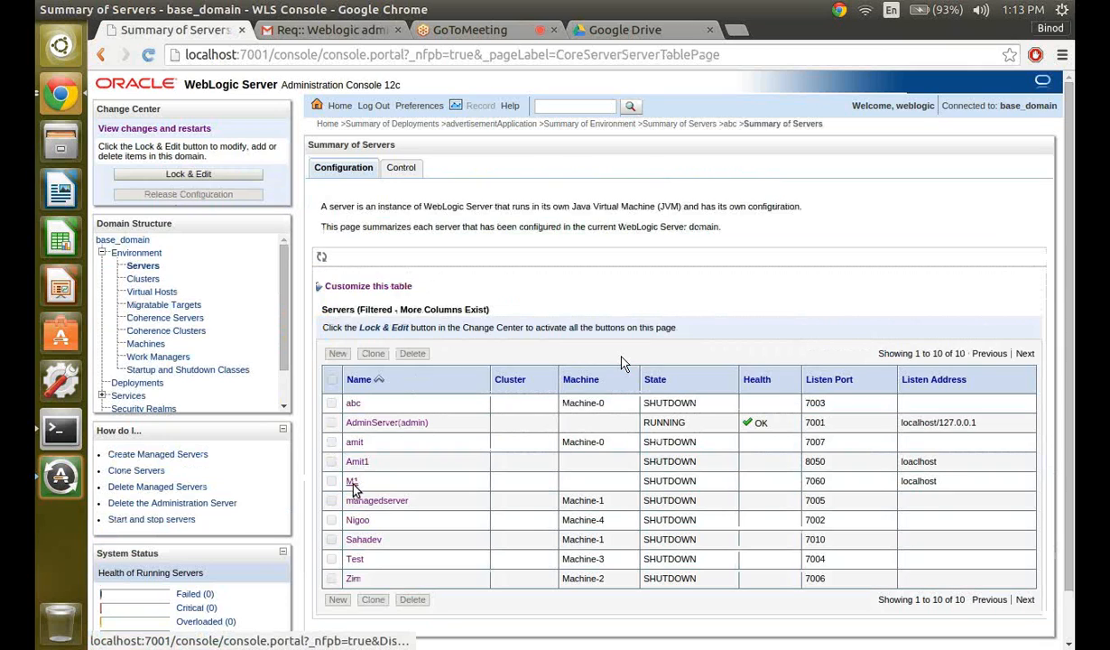
click(352, 483)
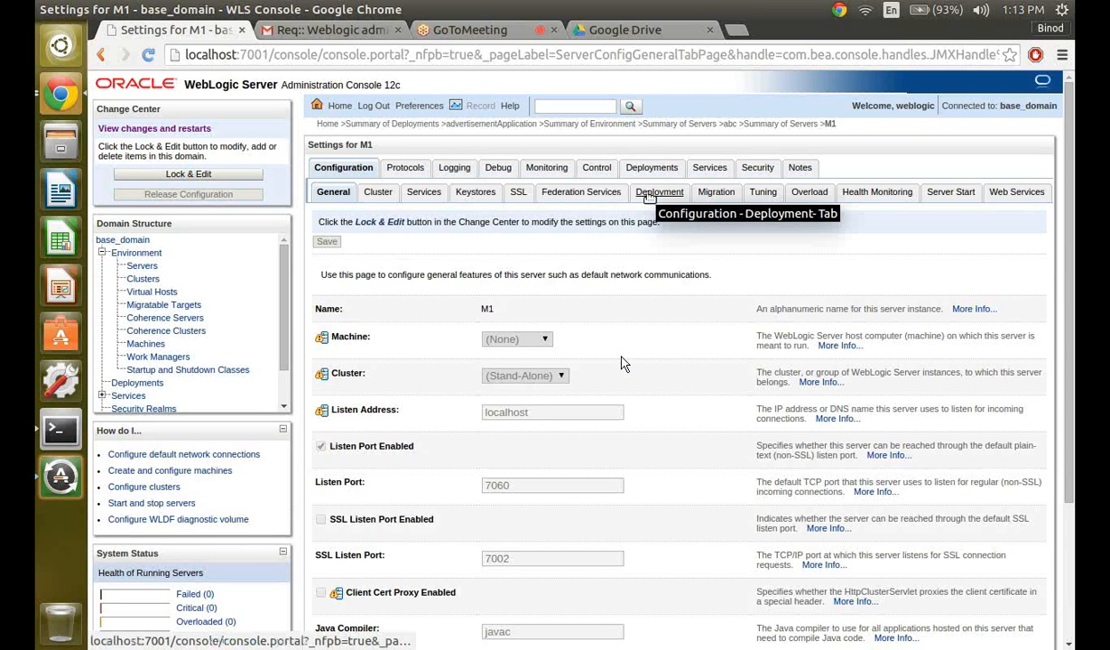
click(654, 192)
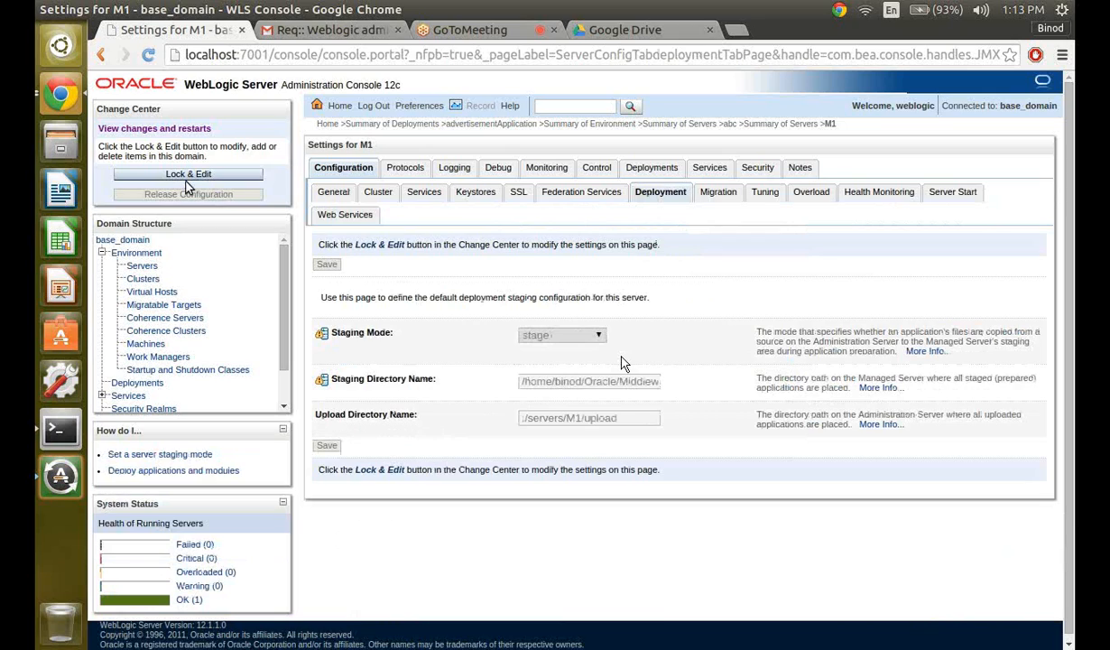
Switch to Terminal, move up three levels to the base_domain directory and list its contents
click(60, 428)
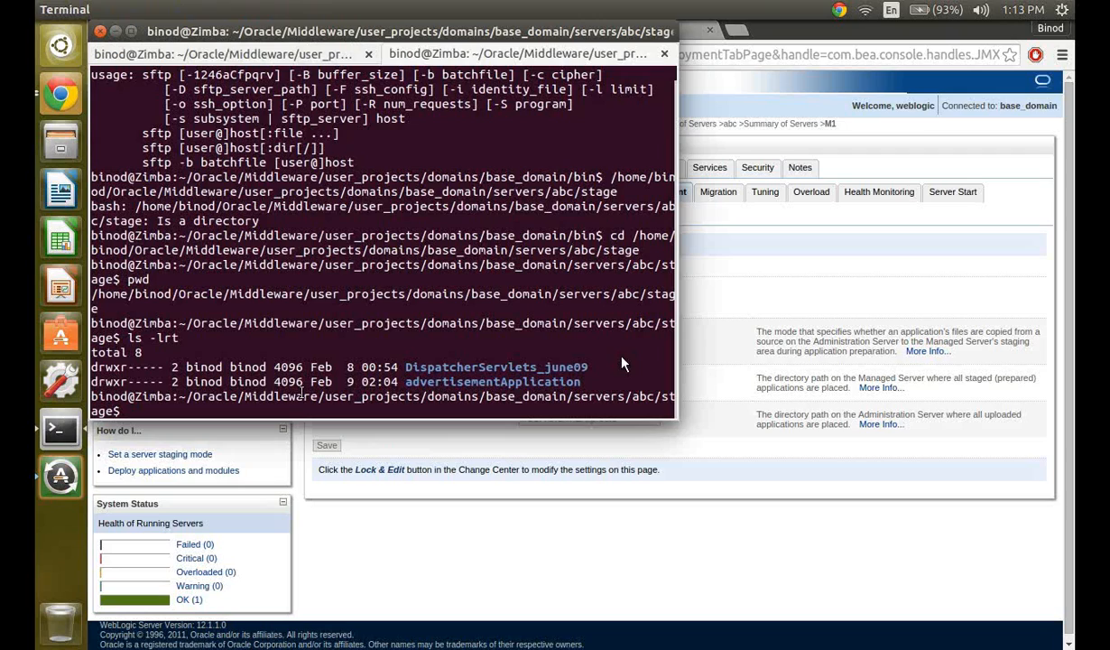
text(cd ../../../)
key(Return)
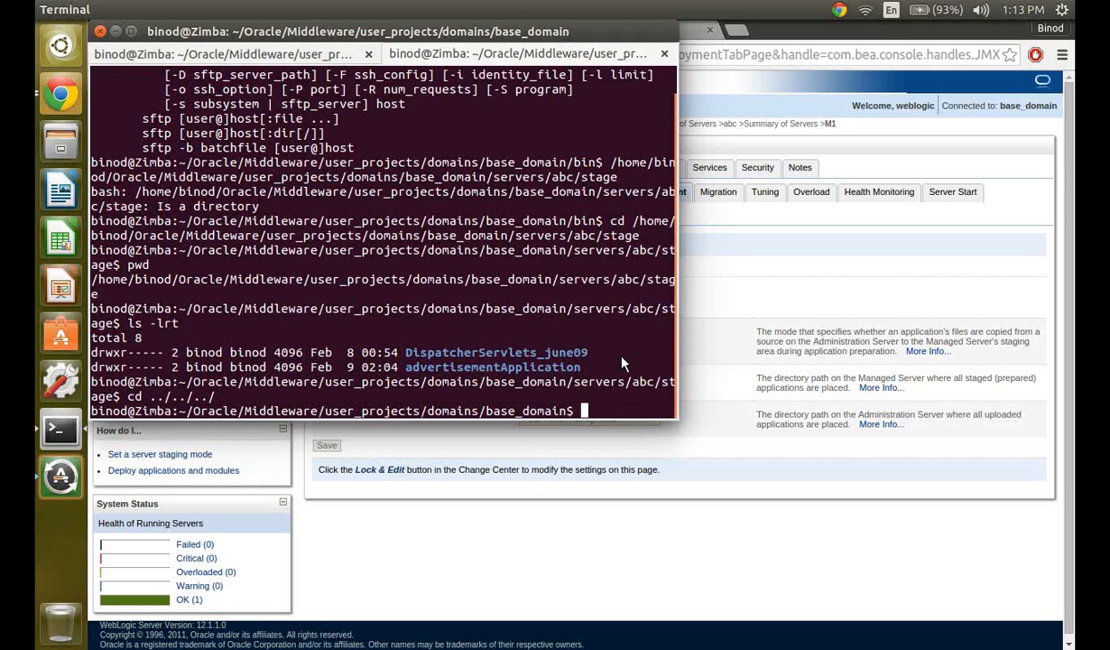
text(ls)
key(Return)
Change into the domain's servers directory and list the server folders
text(cd ser)
key(Tab)
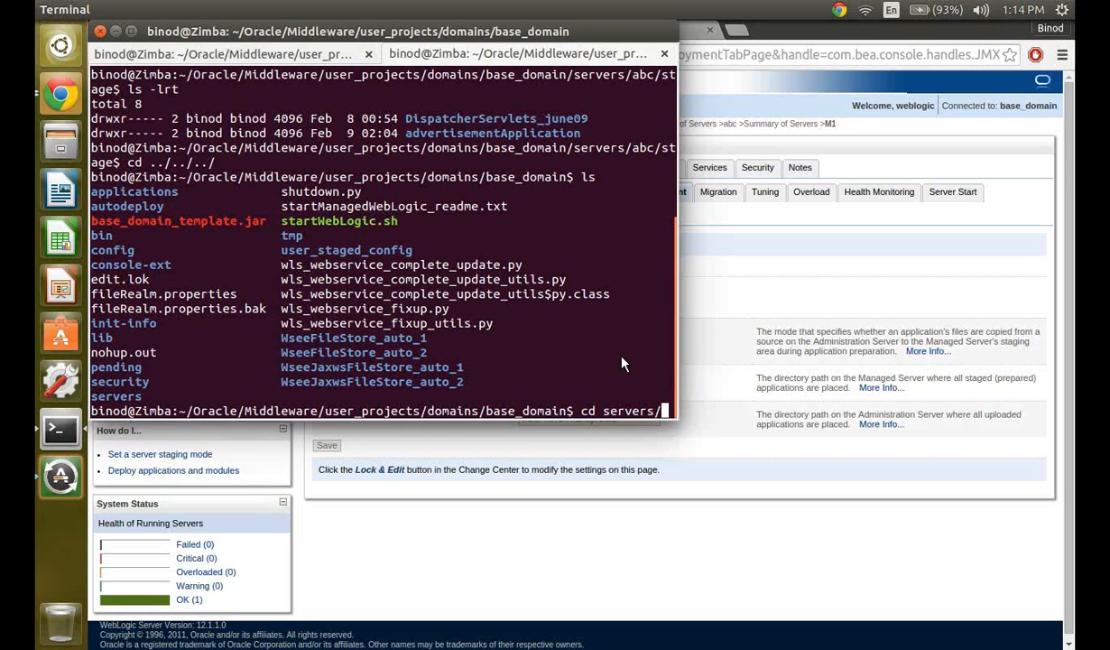
key(Return)
text(ls)
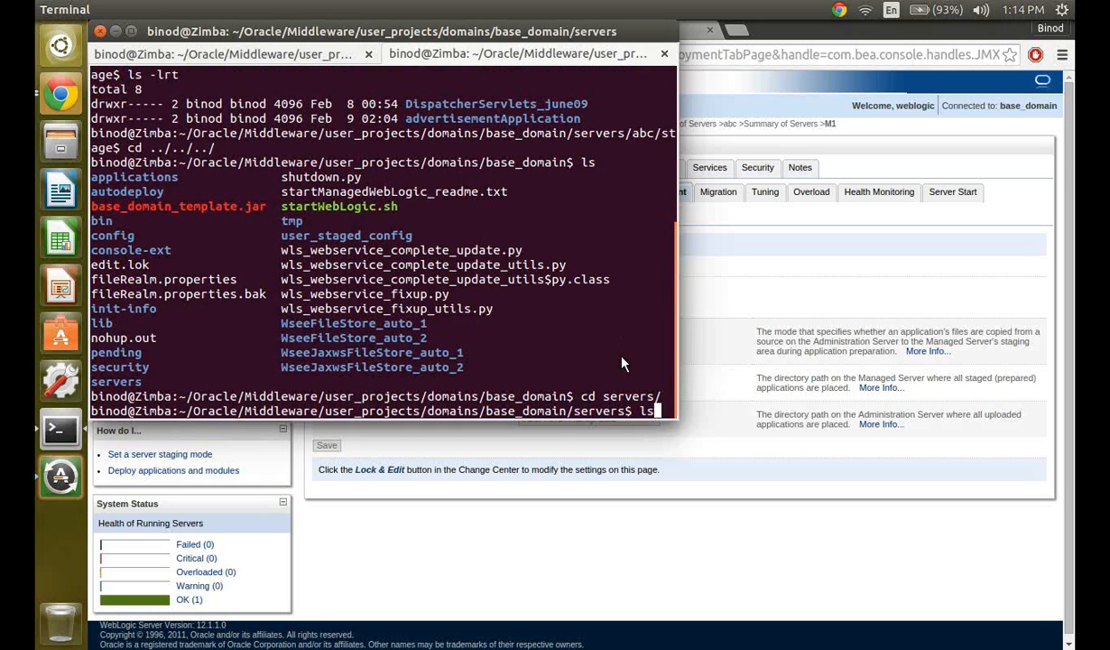
key(Return)
Change into server M1's directory and list its contents with ls and ls -lrt
text(cd M)
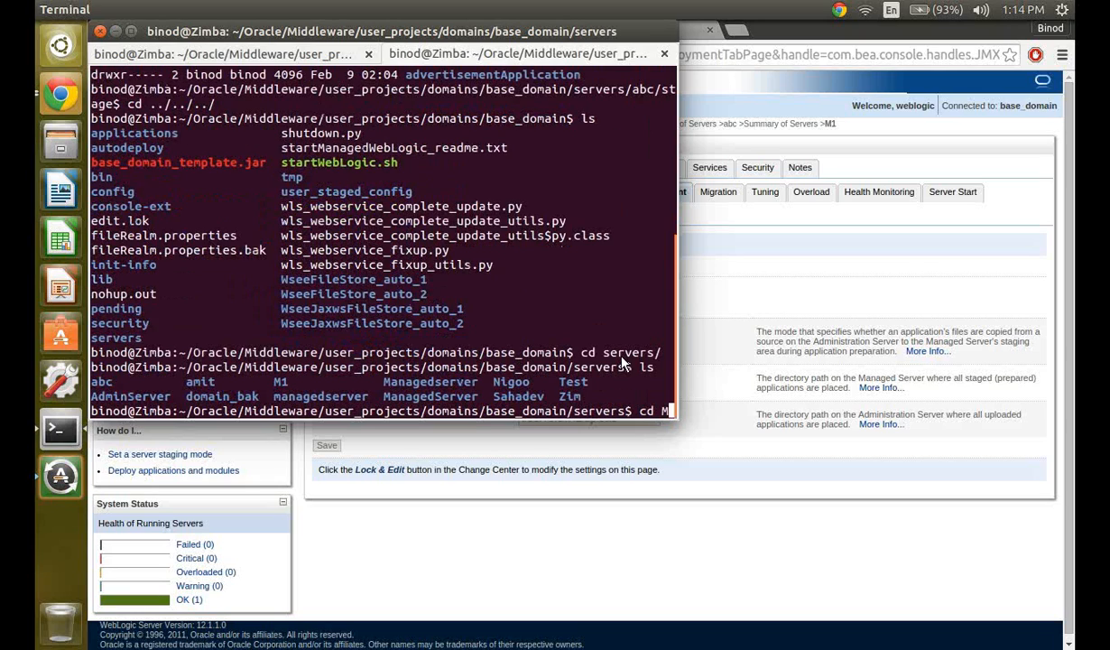
text(1)
key(Return)
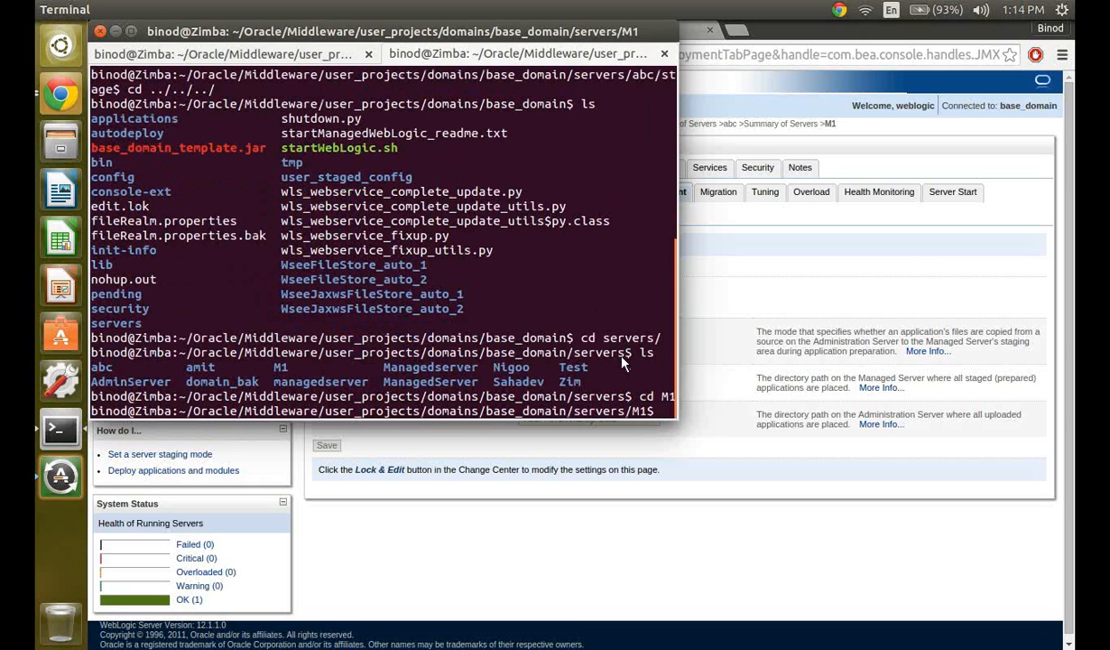
text(ls)
key(Return)
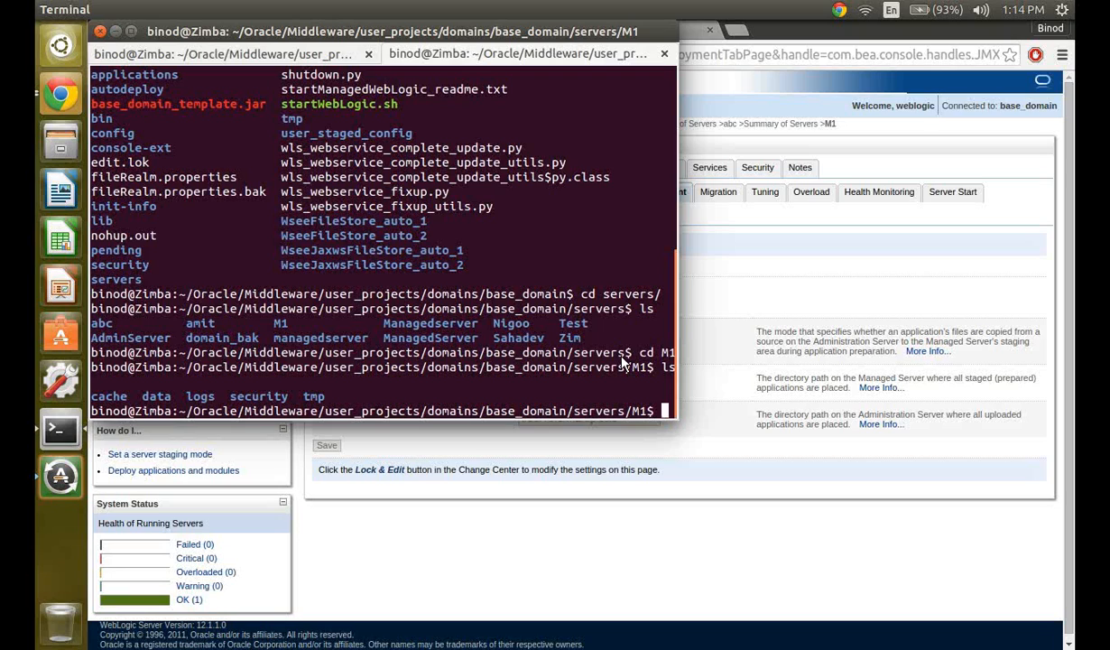
text(ls -lrt)
key(Return)
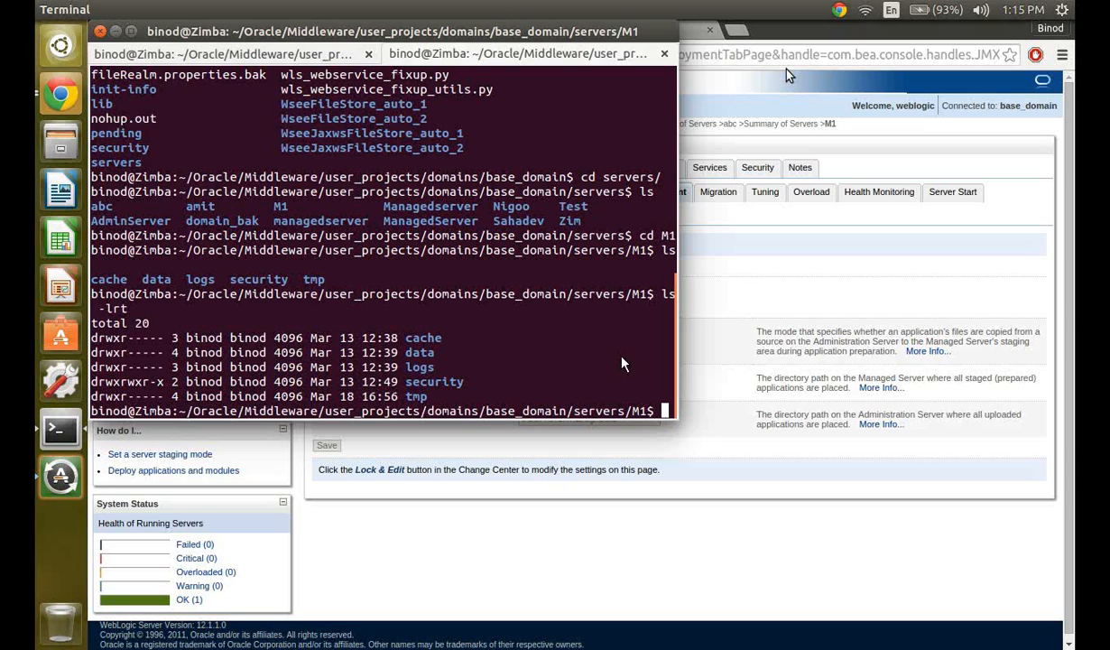
Go back to the servers directory, change into server abc's directory and list its contents with ls -lrt
text(cd )
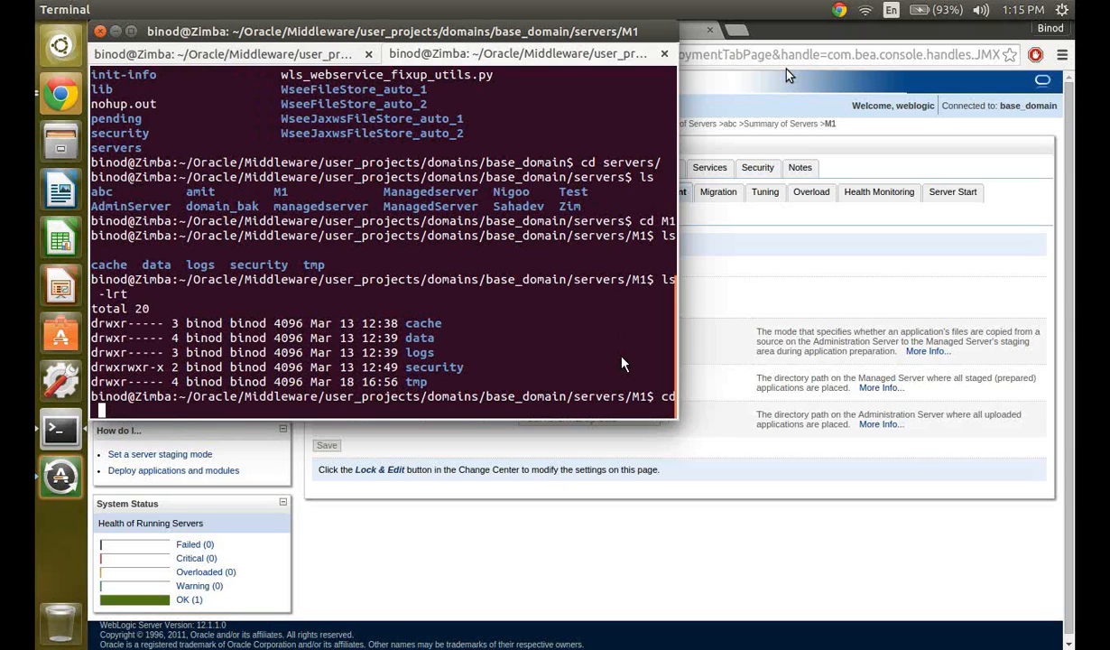
text(..)
key(Return)
text(cd )
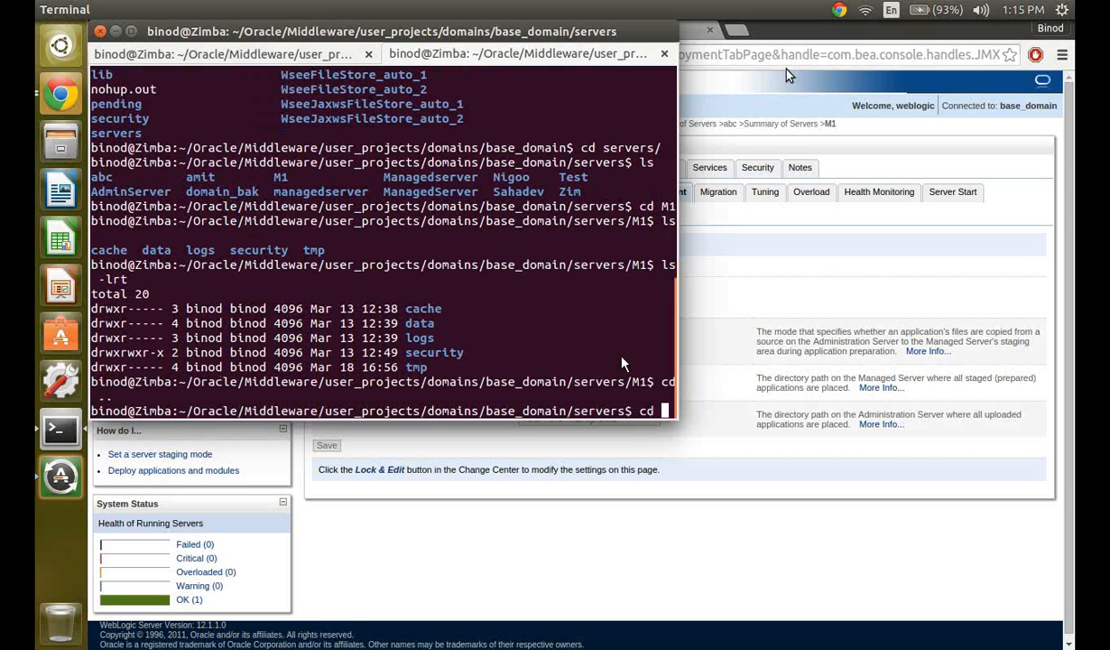
text(abc/)
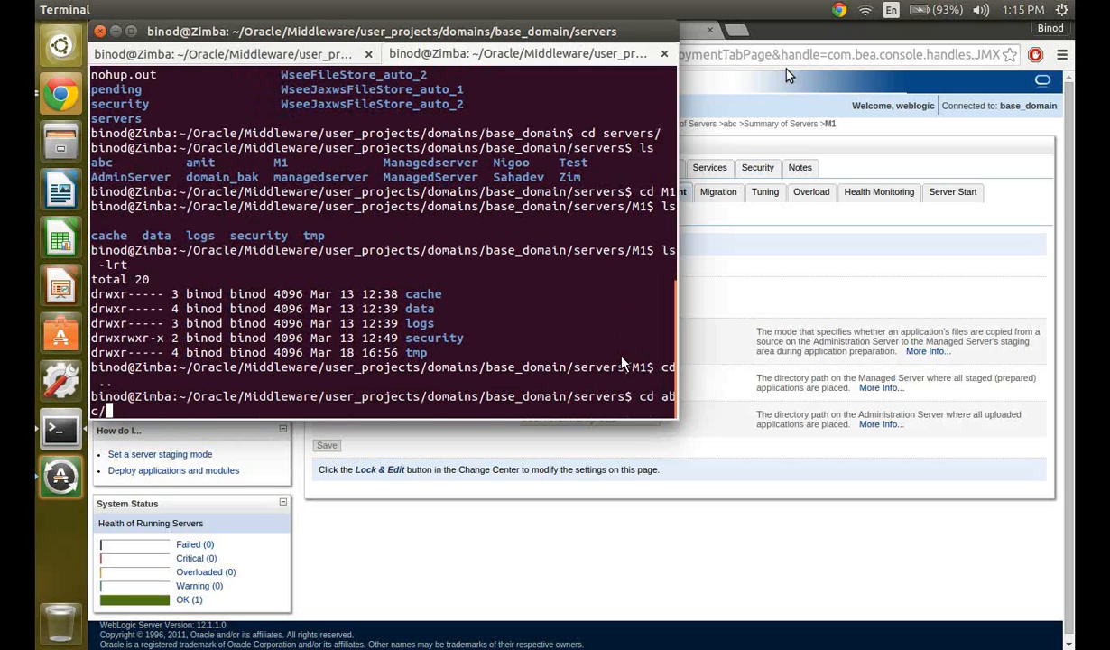
key(Tab)
key(Return)
text(ls p-)
key(BackSpace)
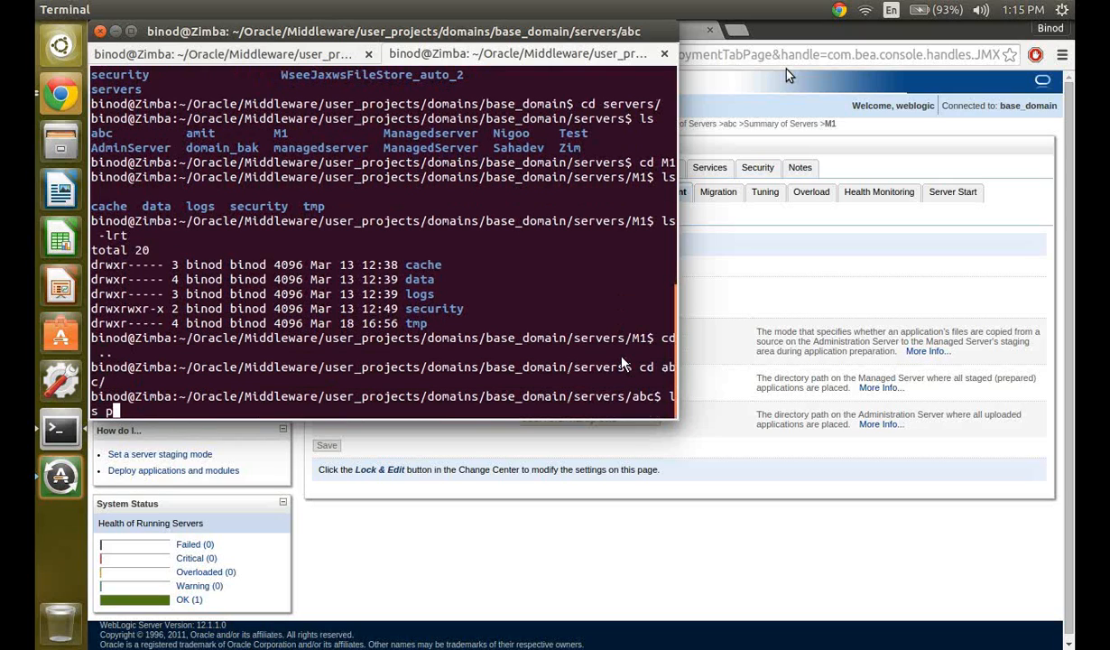
key(BackSpace)
text(-lrt)
key(Return)
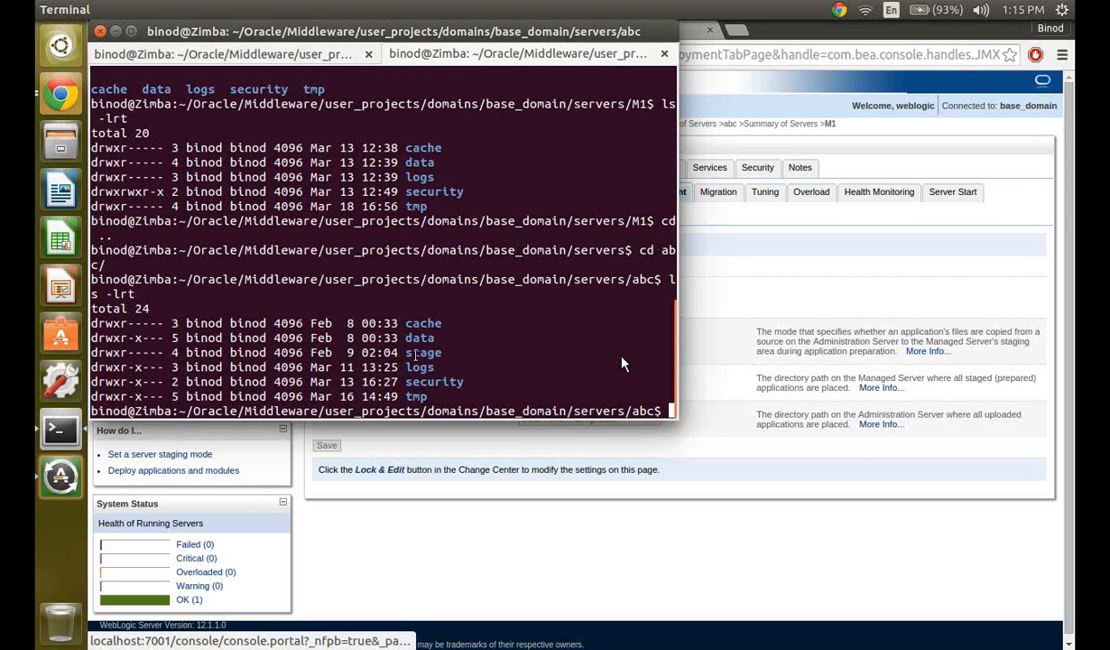
Highlight the stage entry in server abc's listing, change into that directory and list its contents with ls -lrt
drag(406, 353, 620, 357)
click(605, 316)
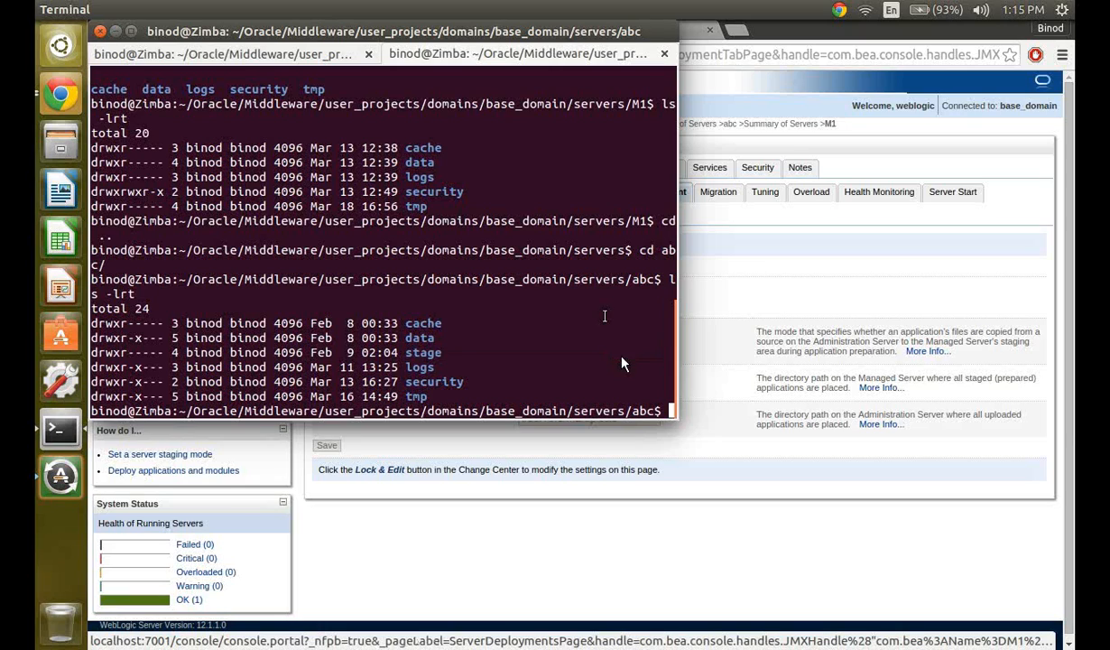
text(cd stage/)
key(Return)
text(ls -)
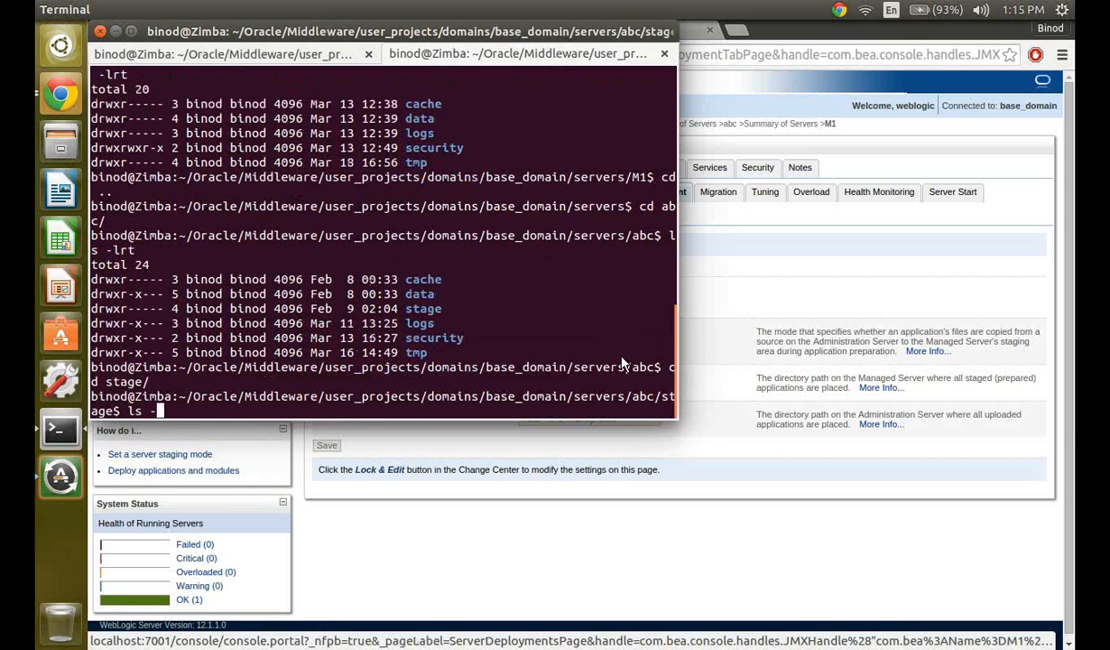
text(lrt)
key(Return)
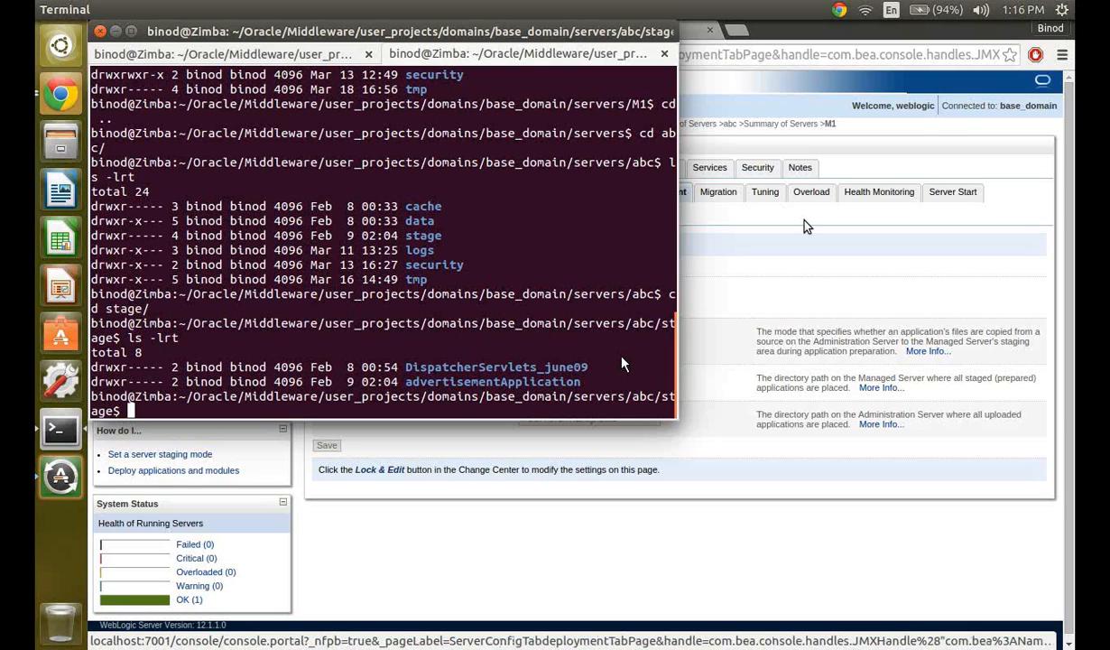
Switch to the Weblogic Application Server.pptx presentation in PowerPoint and review slide 19 on auto-deployment and manual deployment
click(807, 227)
click(449, 31)
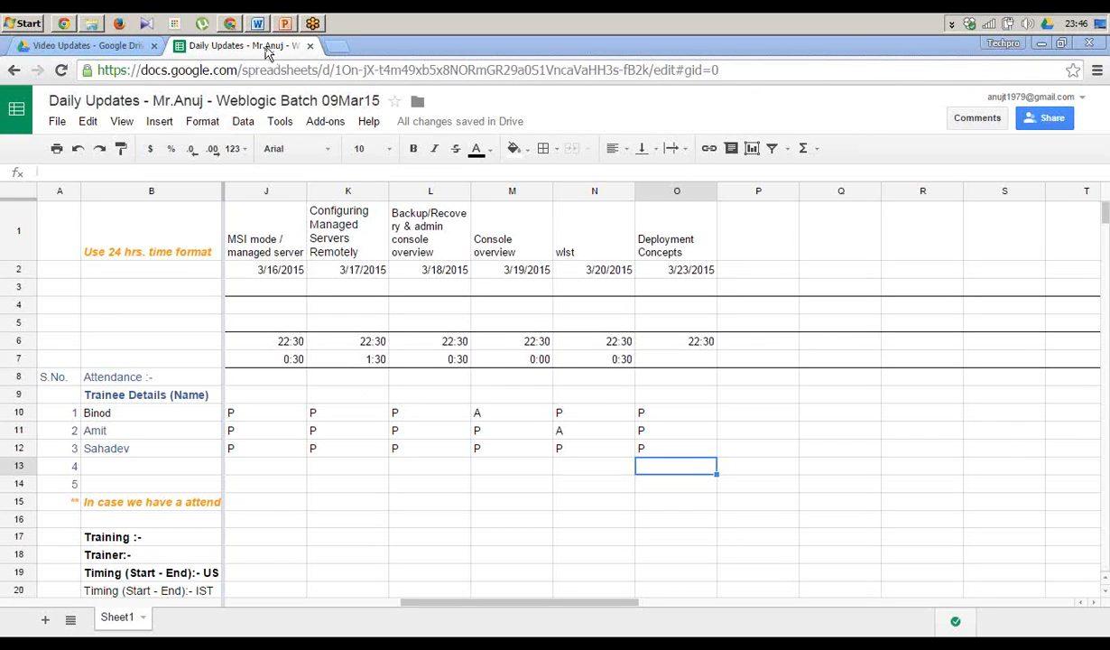
click(285, 22)
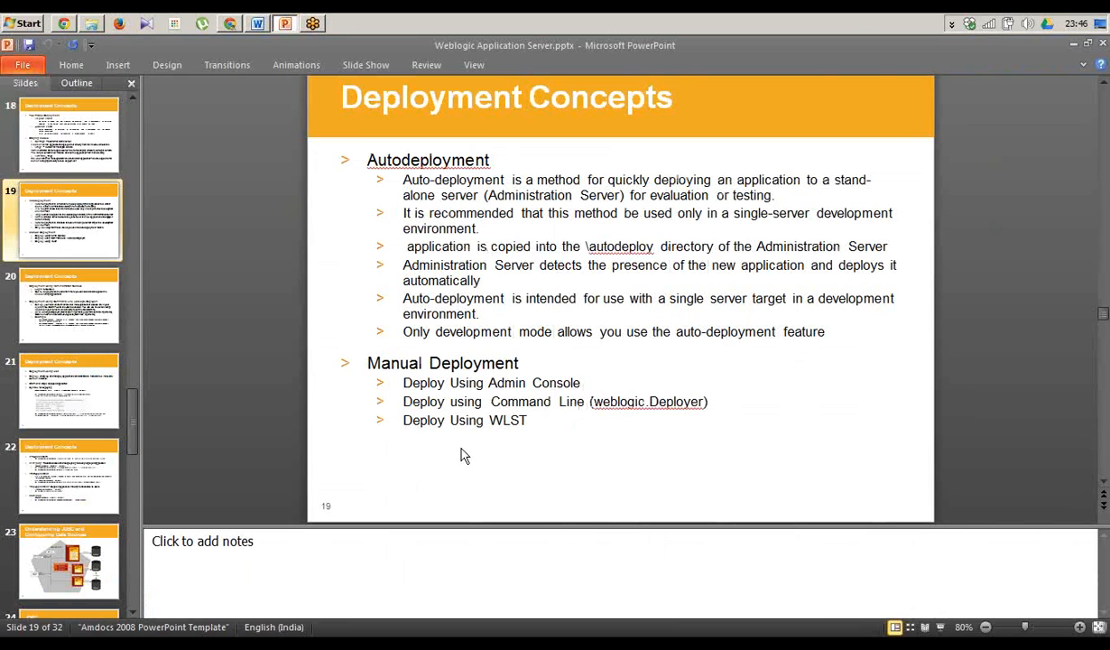
click(458, 330)
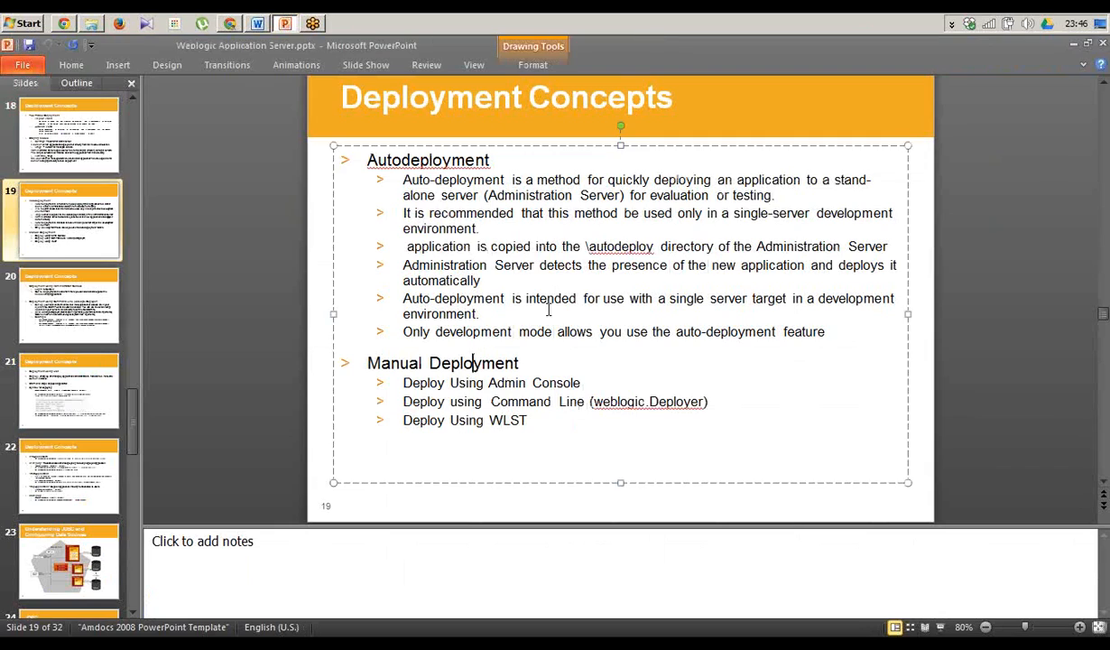
click(1084, 78)
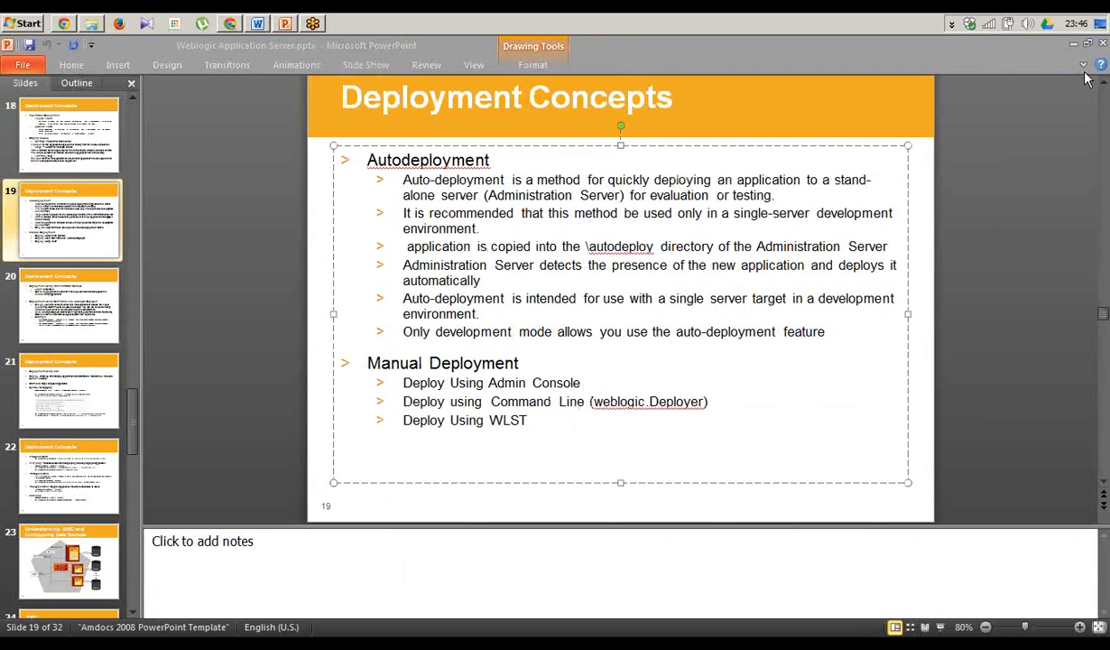